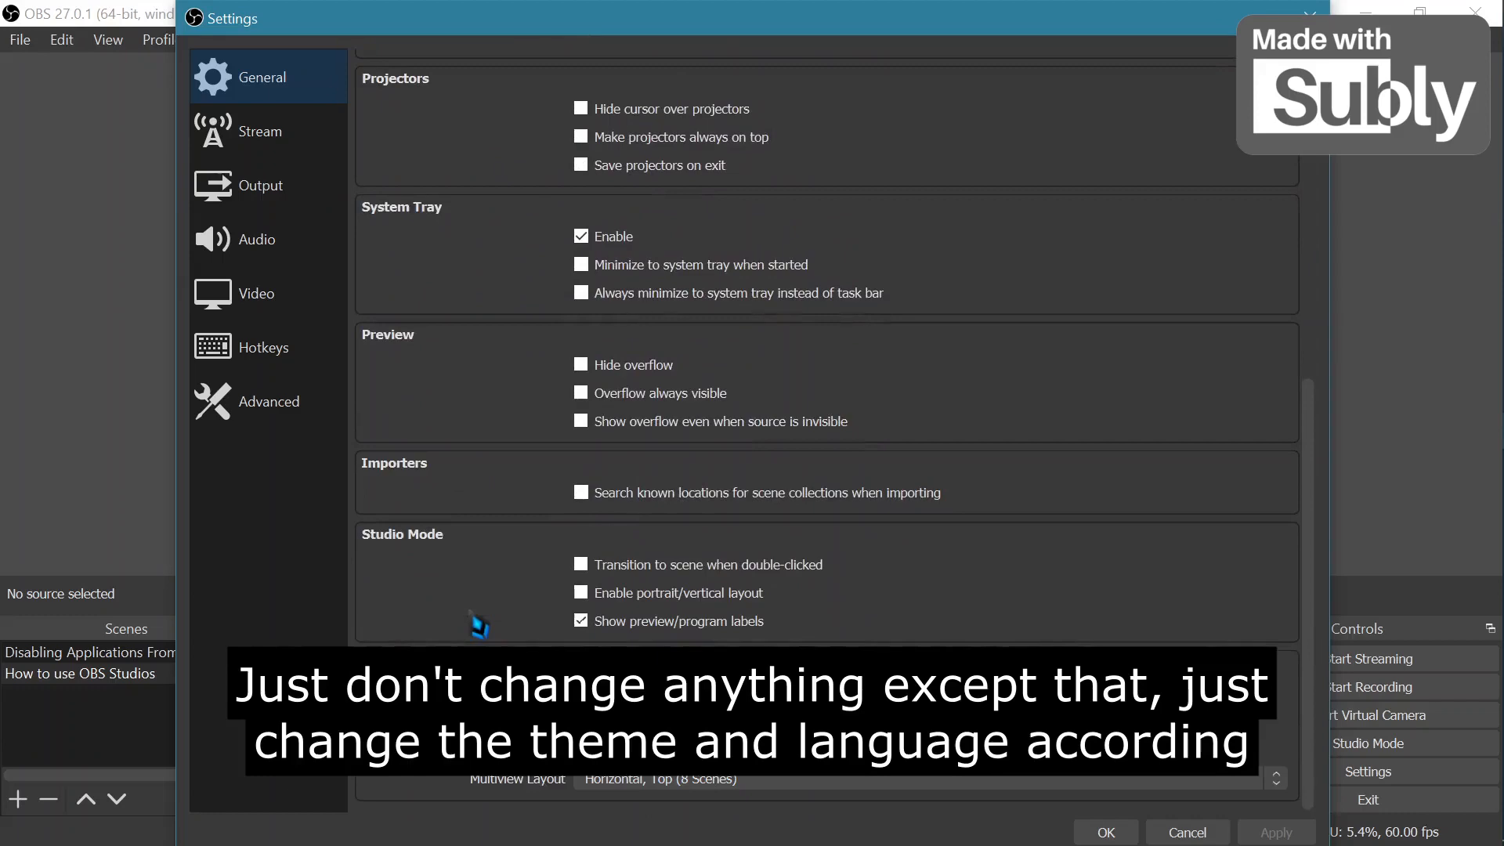
# Try switching the streaming service to YouTube - RTMPS, then switch it back to Twitch.
pyautogui.scroll(8, 478, 625)
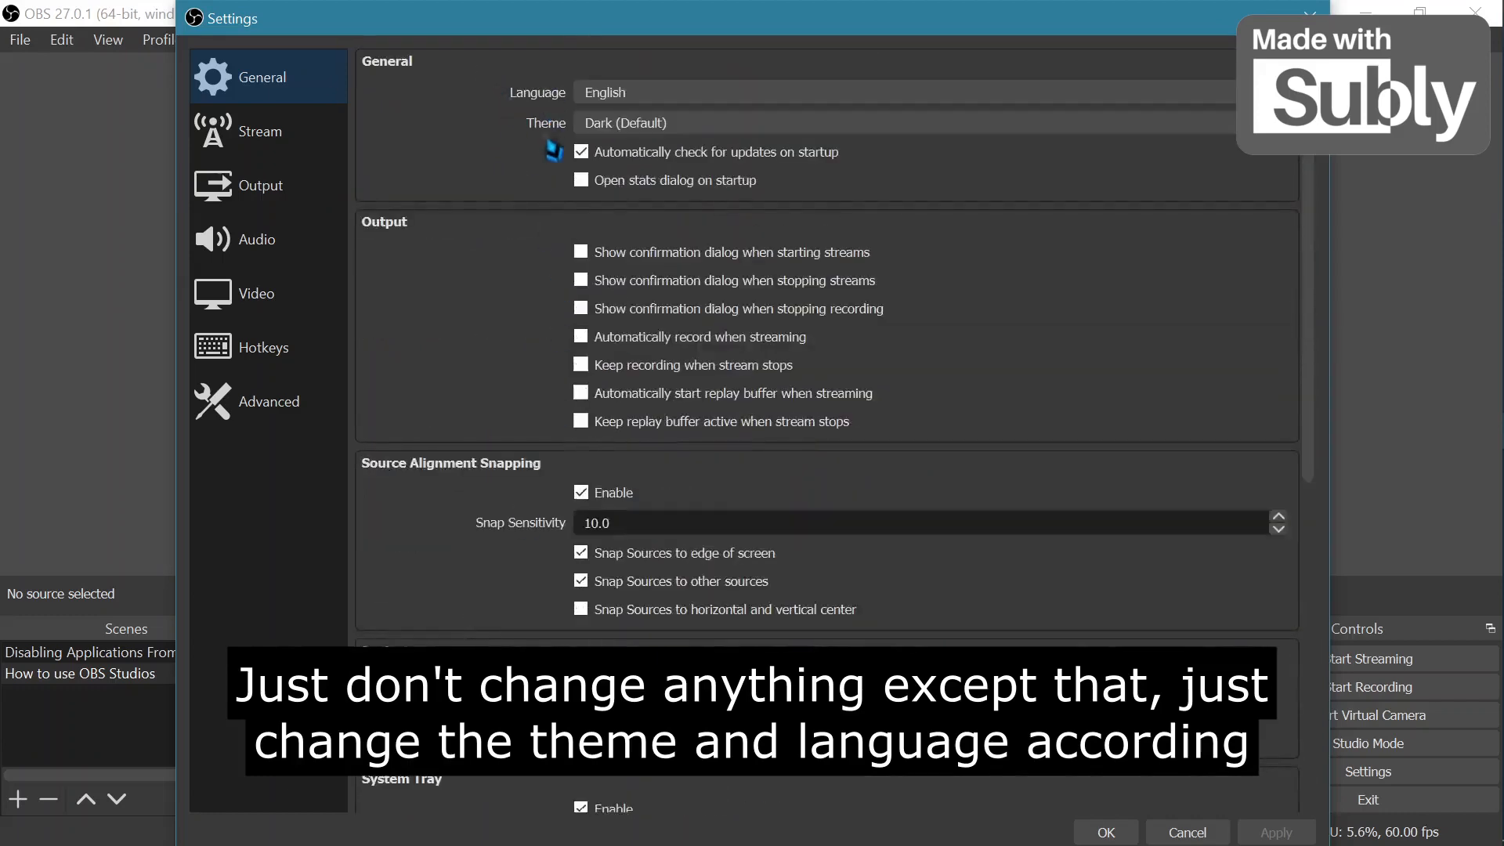
pyautogui.click(300, 147)
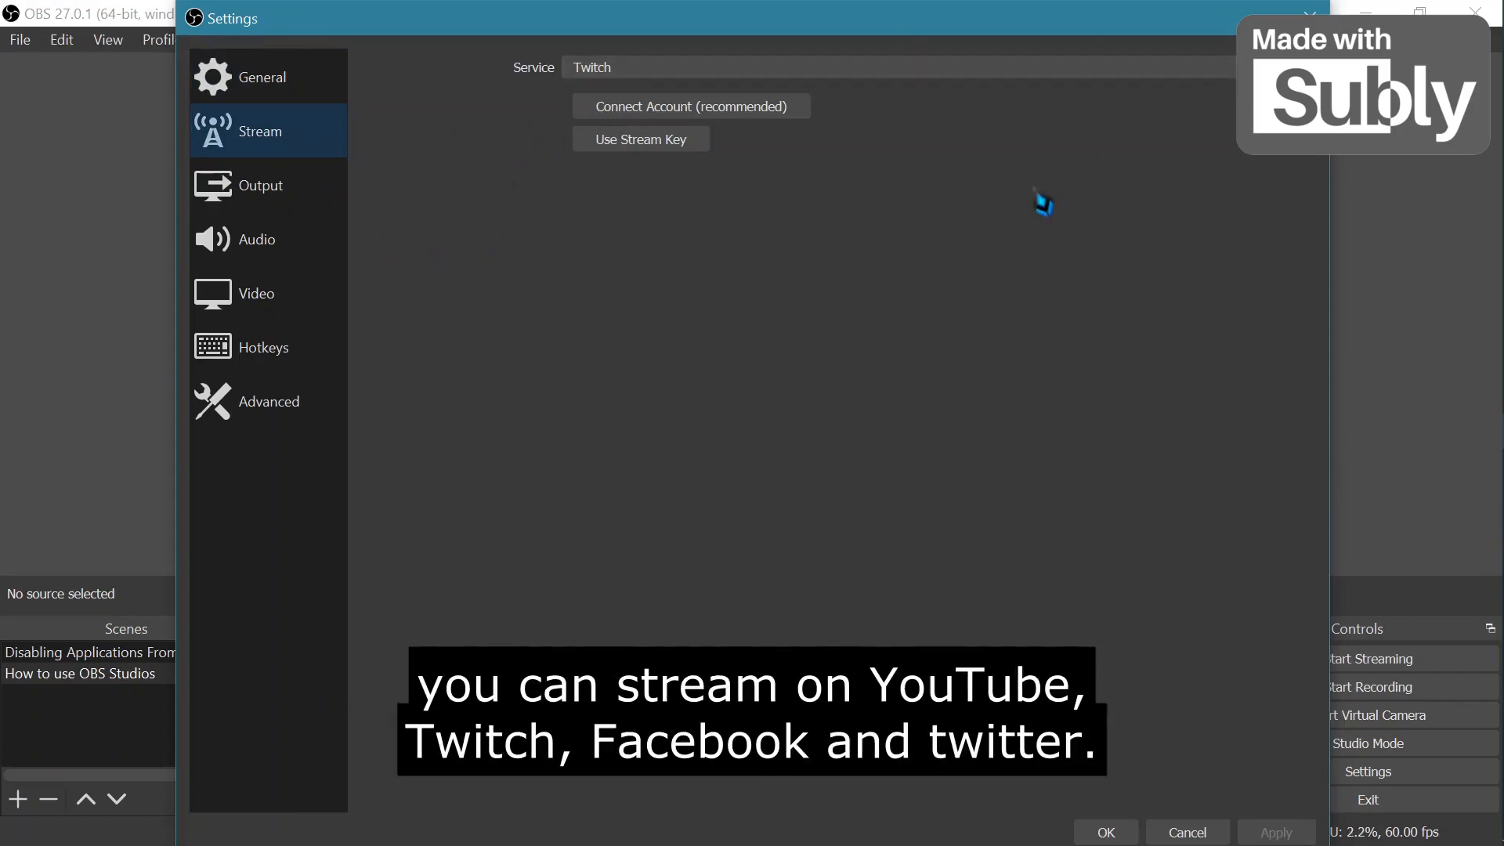
pyautogui.click(664, 71)
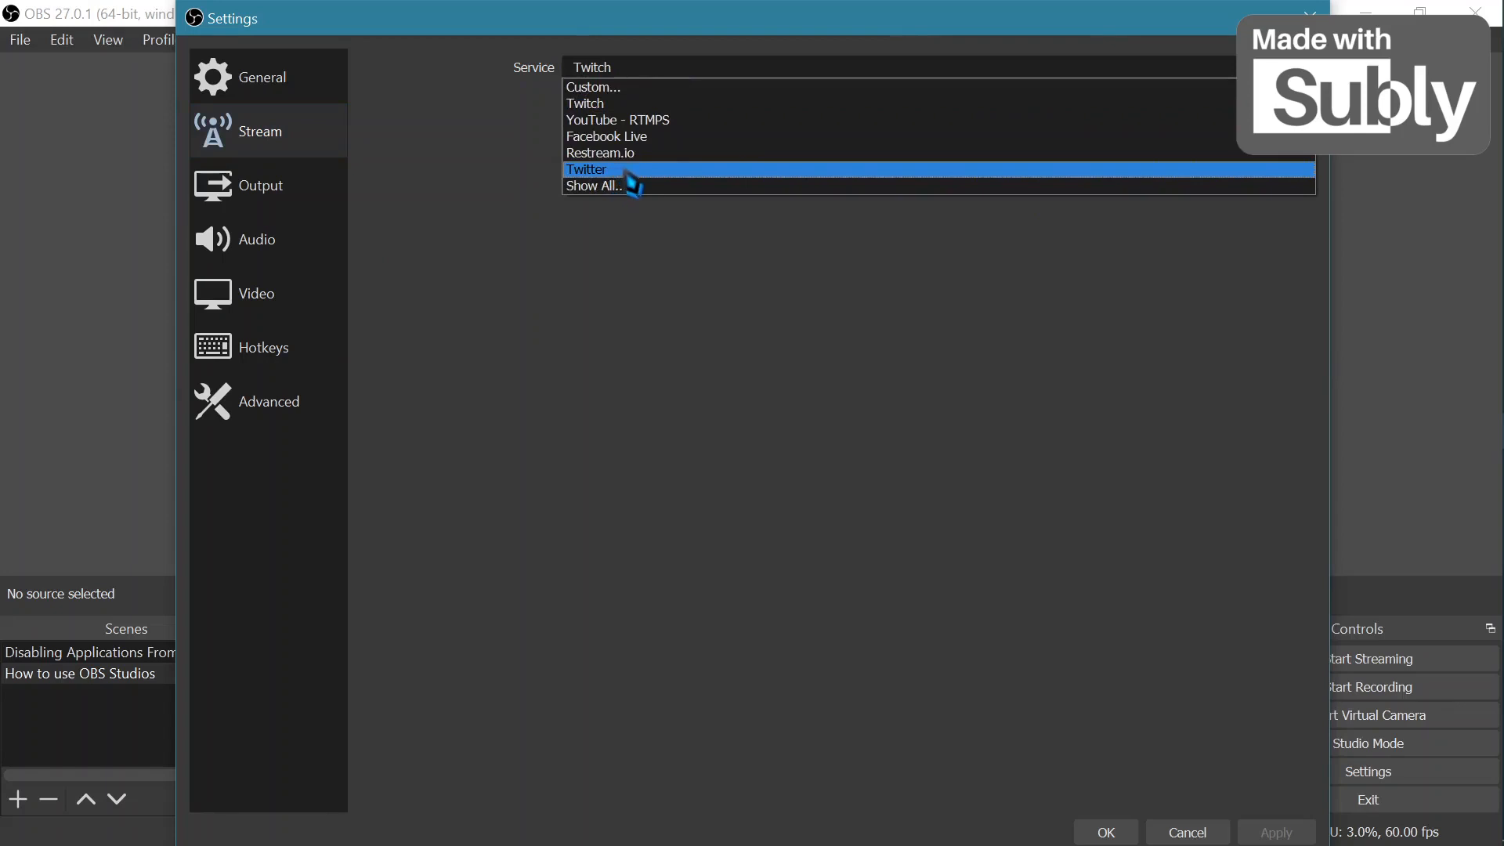
pyautogui.click(619, 125)
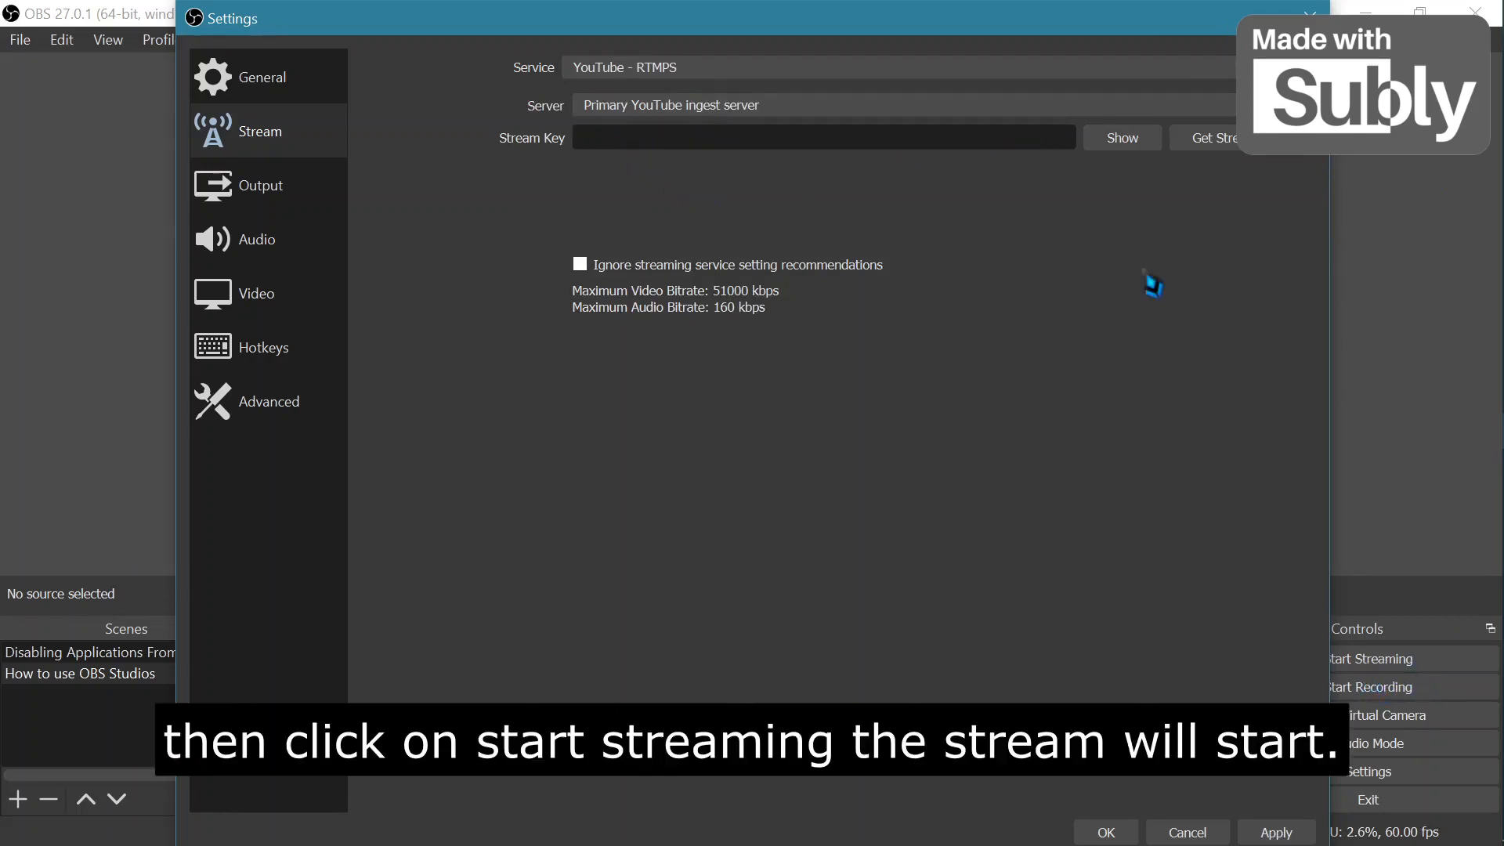
pyautogui.click(784, 68)
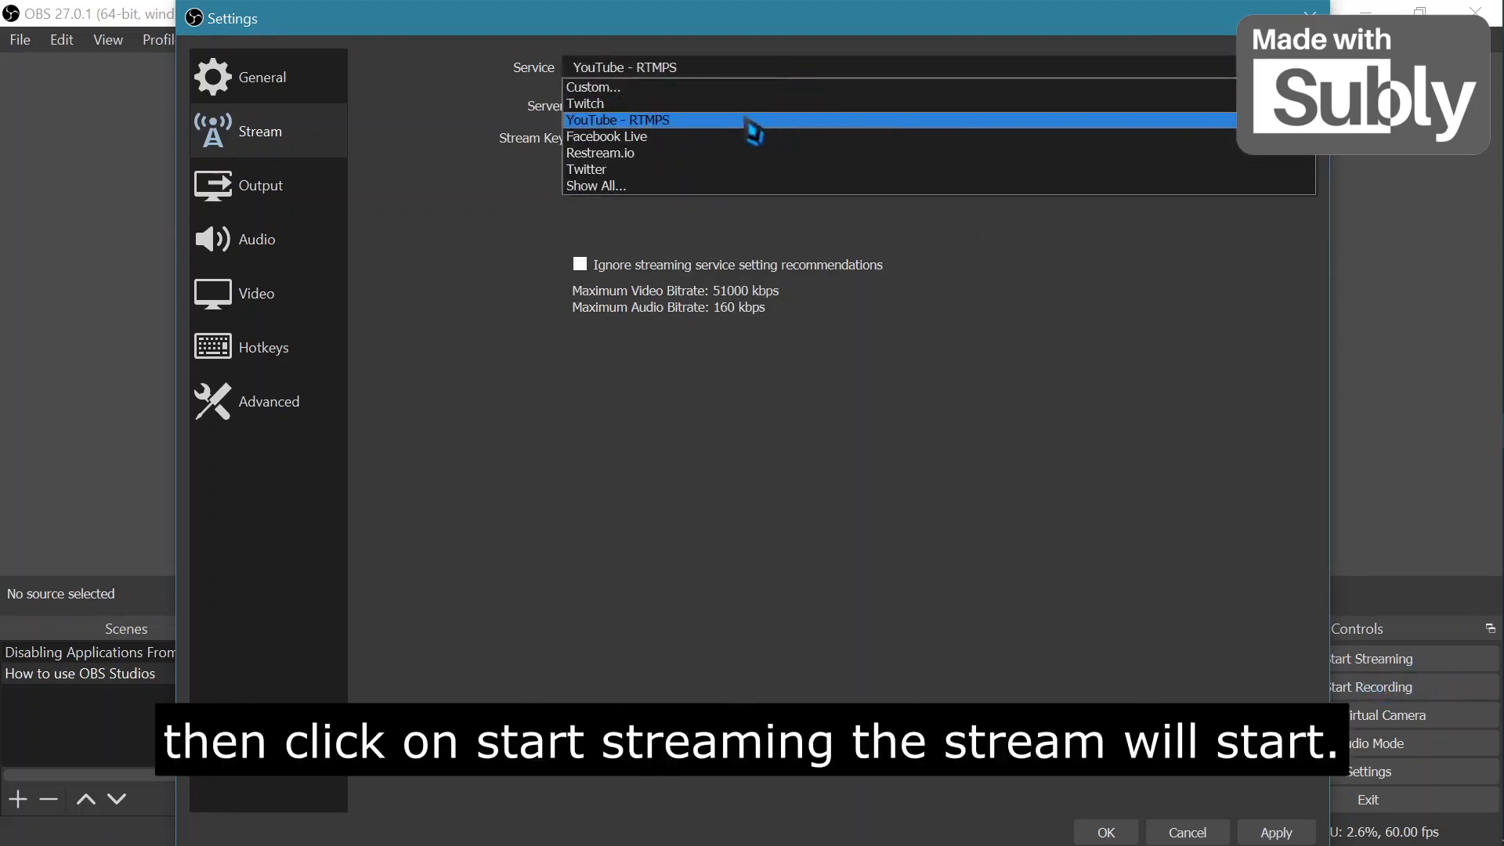
pyautogui.click(619, 104)
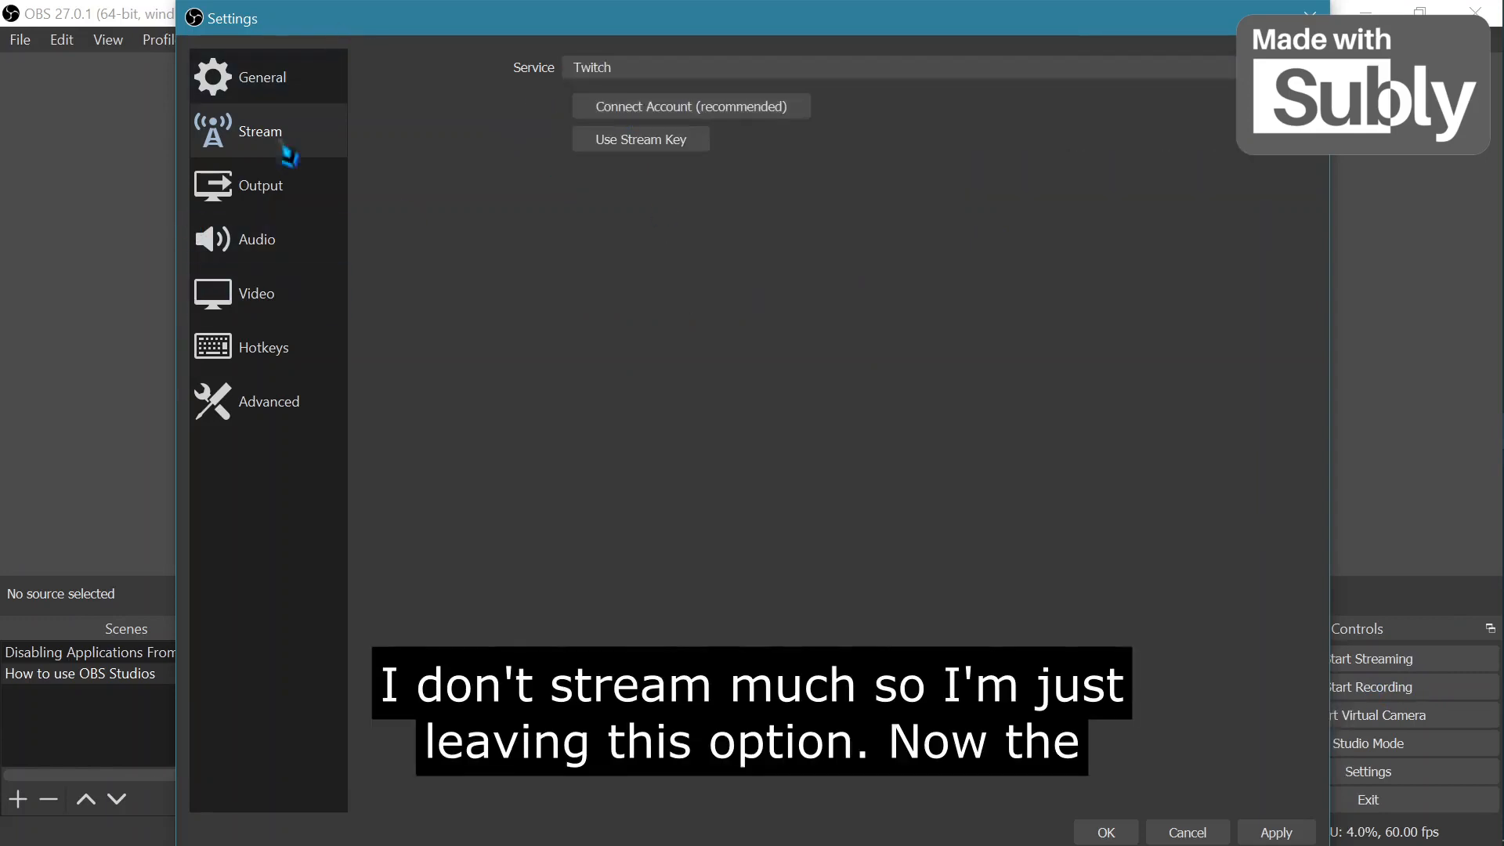
# Set the recording format in the Output settings to mkv.
pyautogui.click(319, 202)
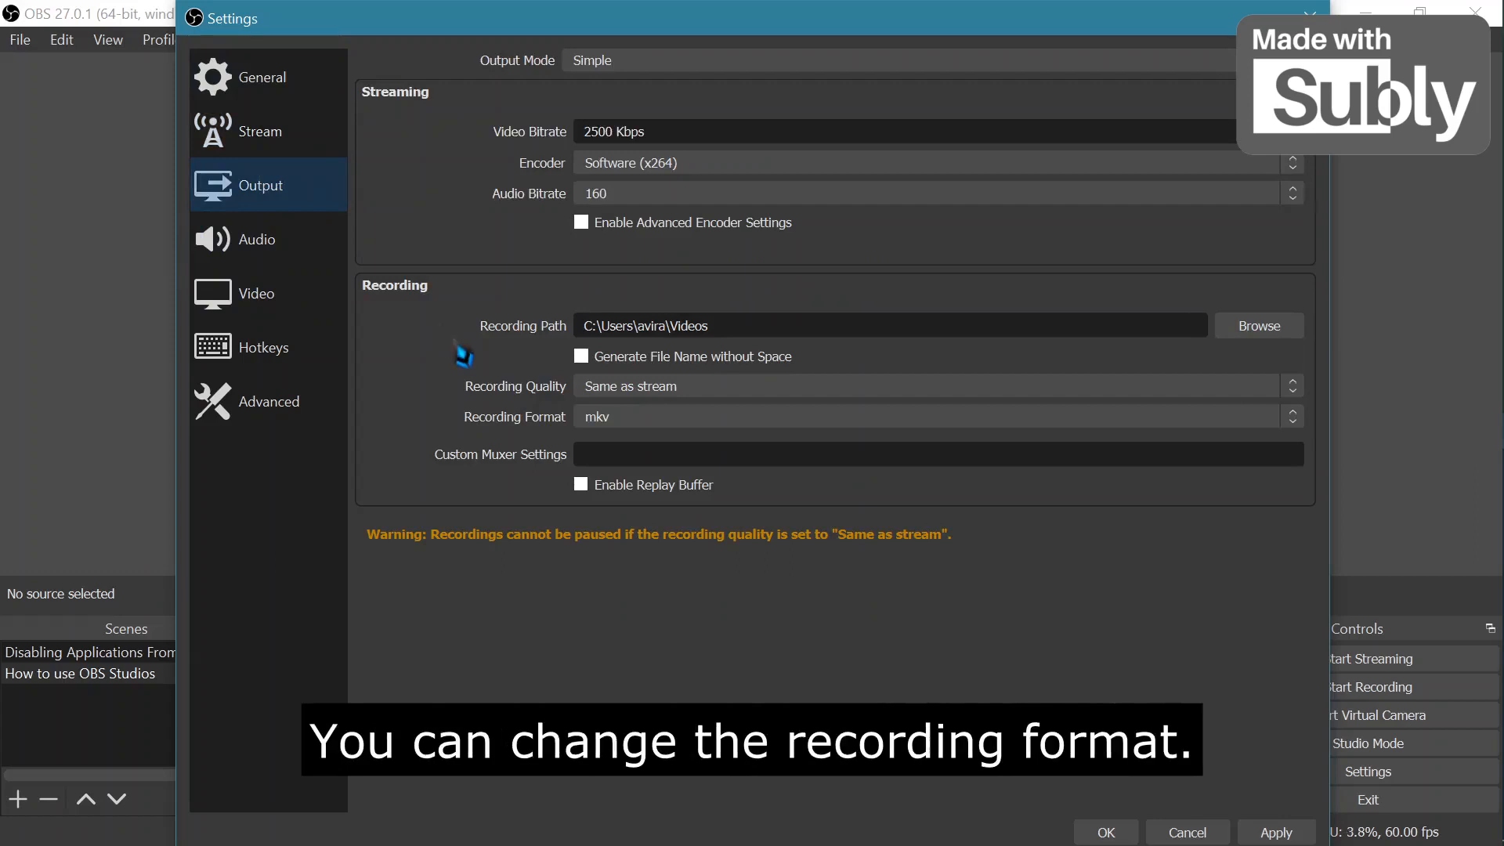
pyautogui.click(674, 423)
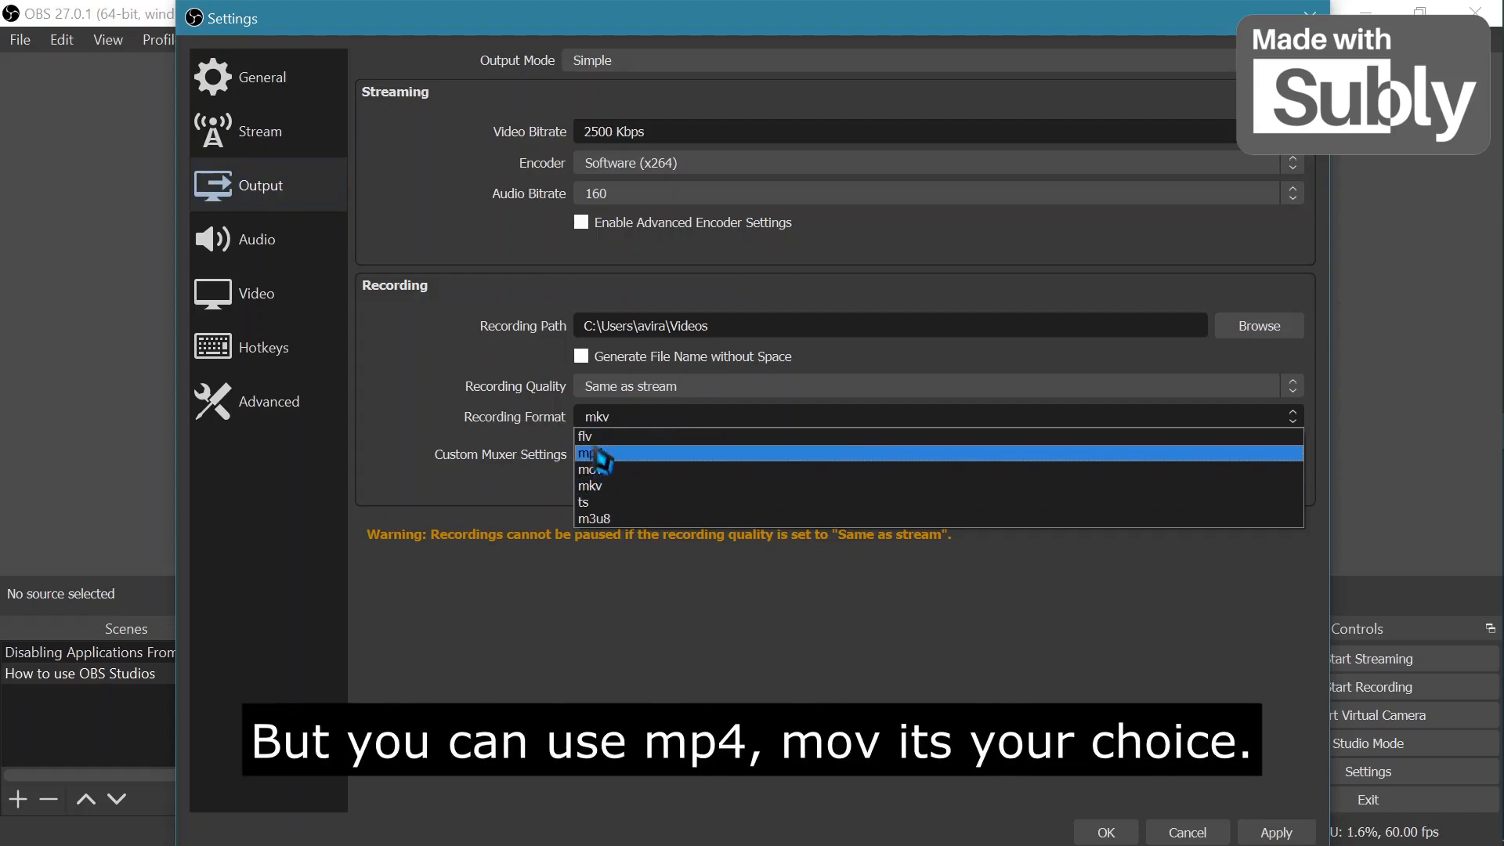
pyautogui.click(608, 491)
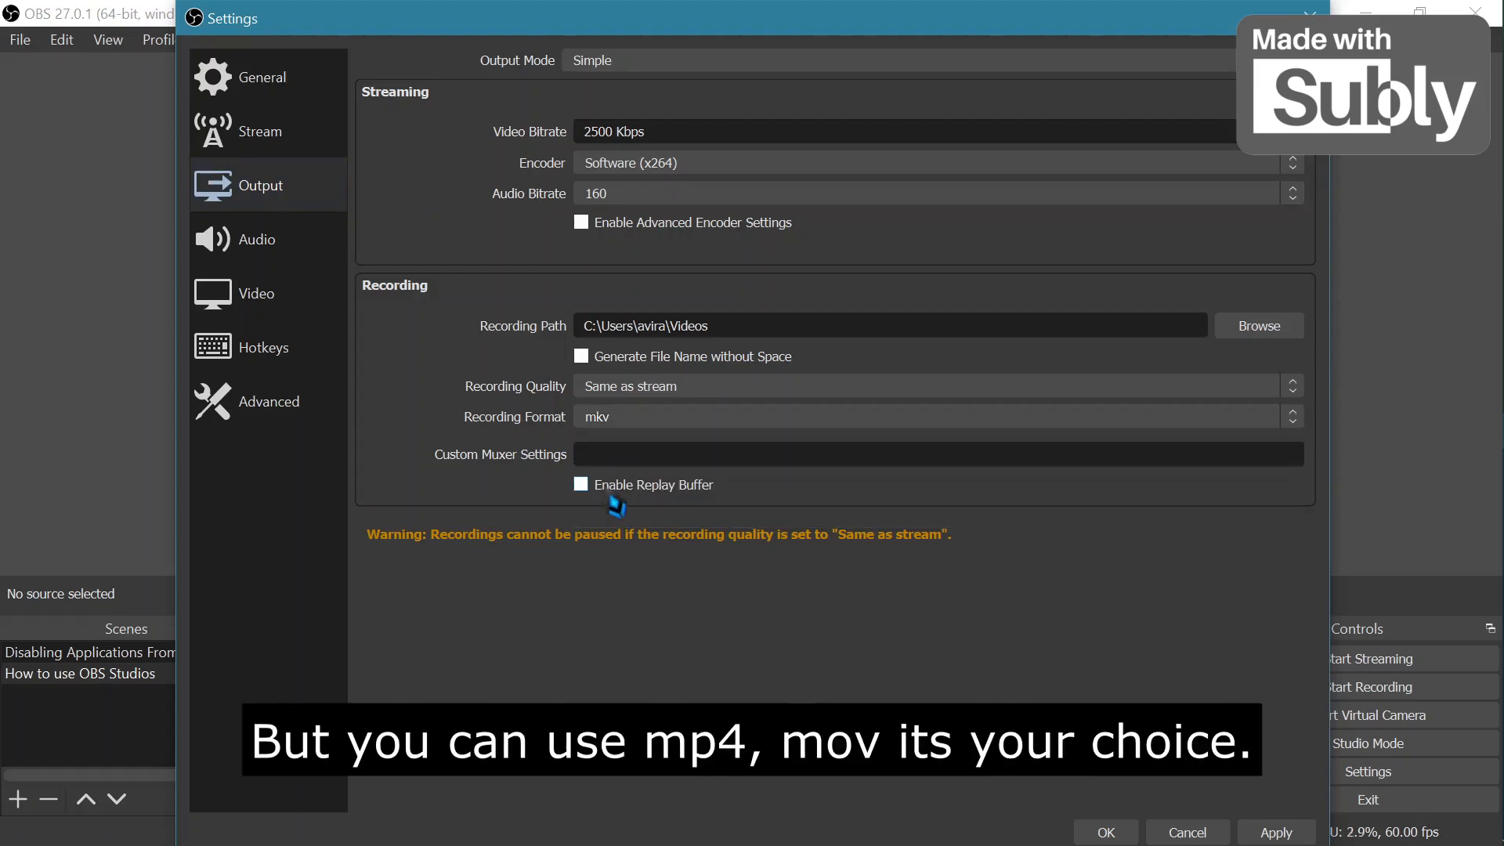
# Review the Audio and Video settings and compare them with the screen resolution in Windows Display settings.
pyautogui.click(255, 268)
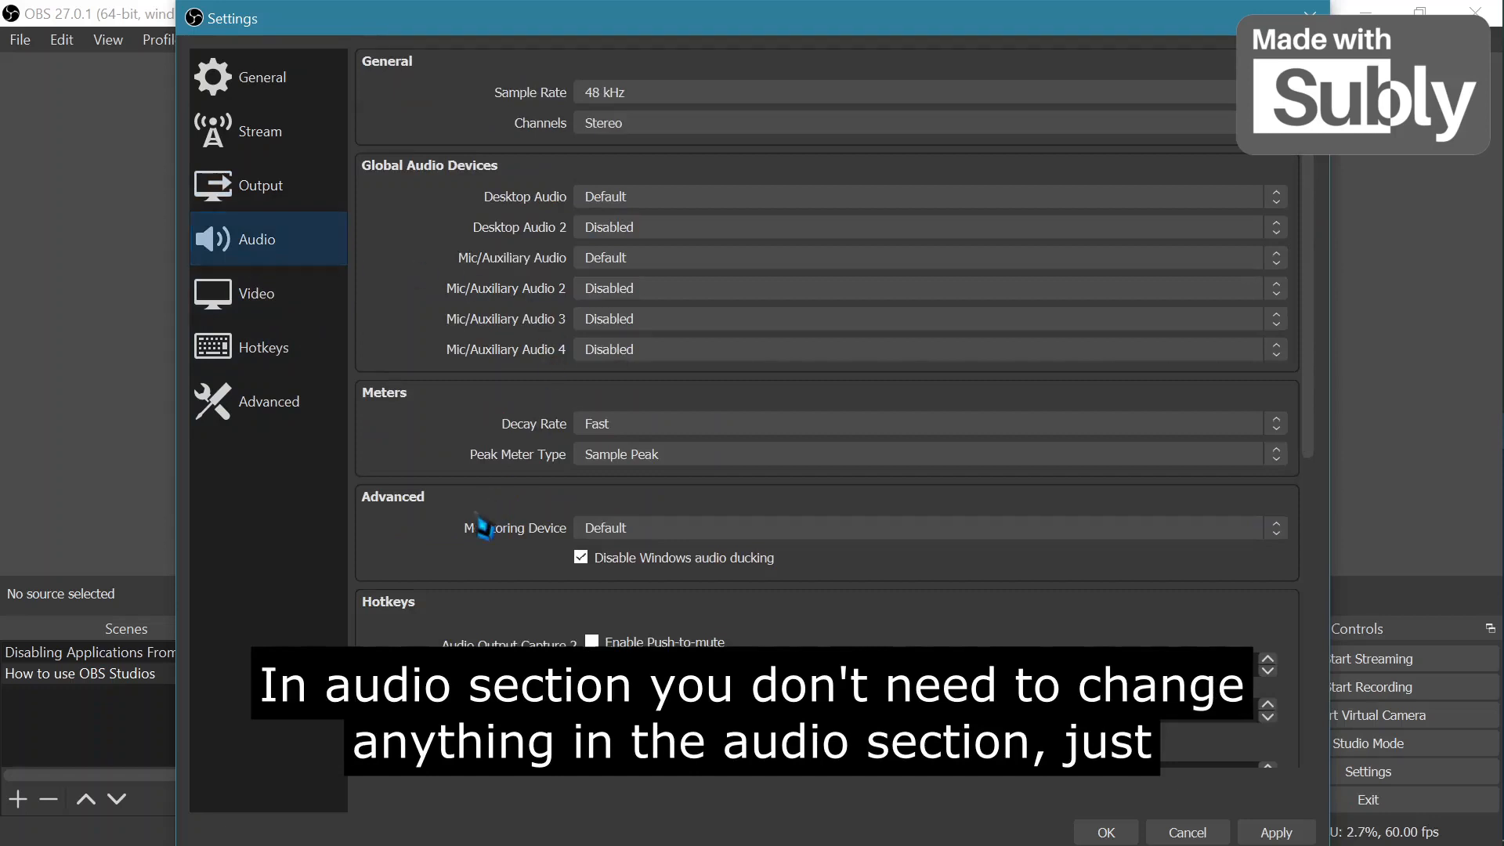
pyautogui.click(301, 317)
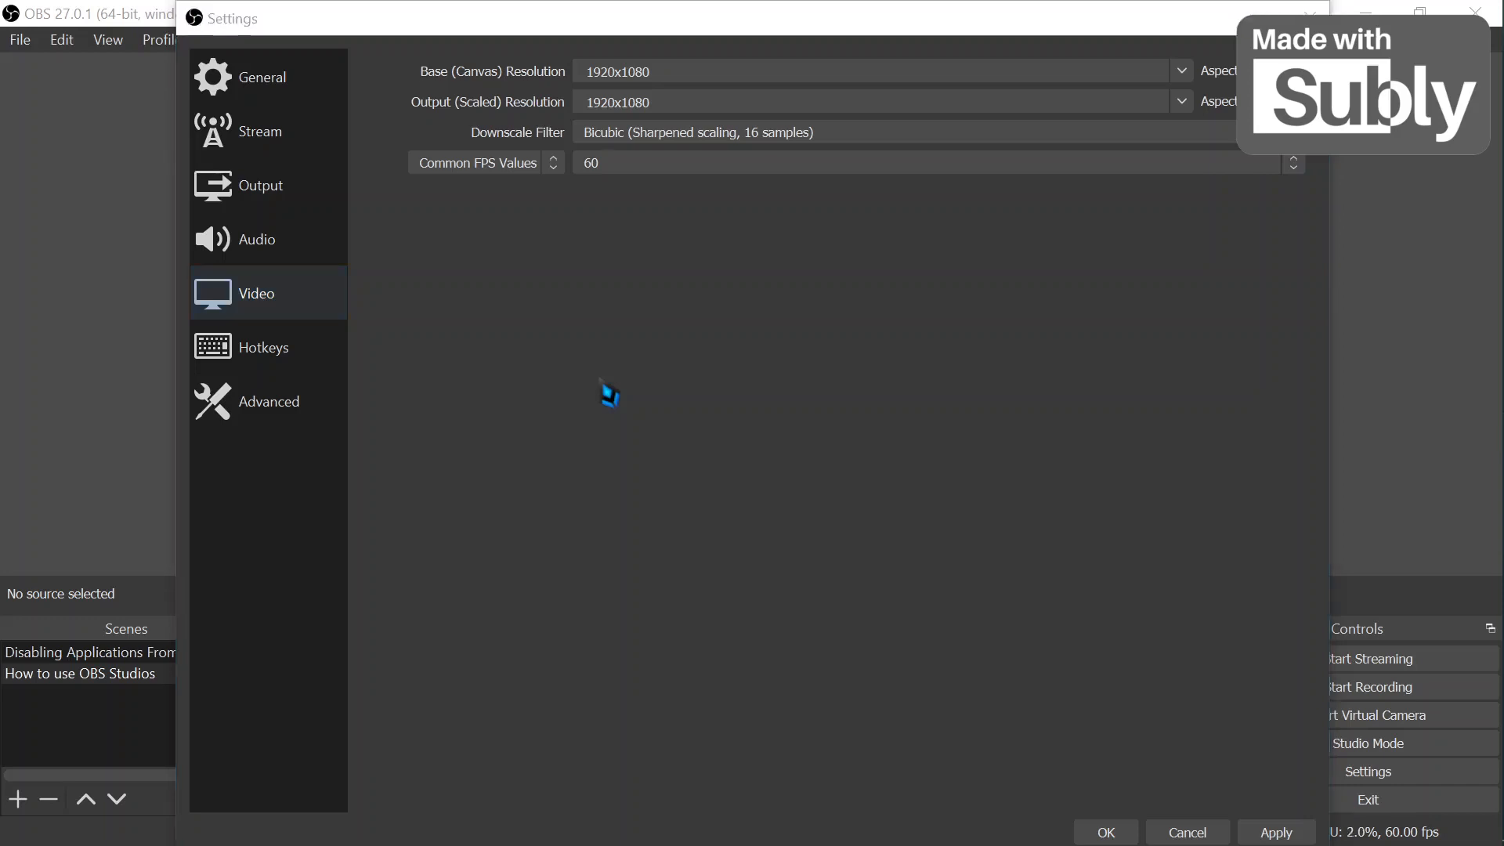
pyautogui.press('super')
pyautogui.write('se')
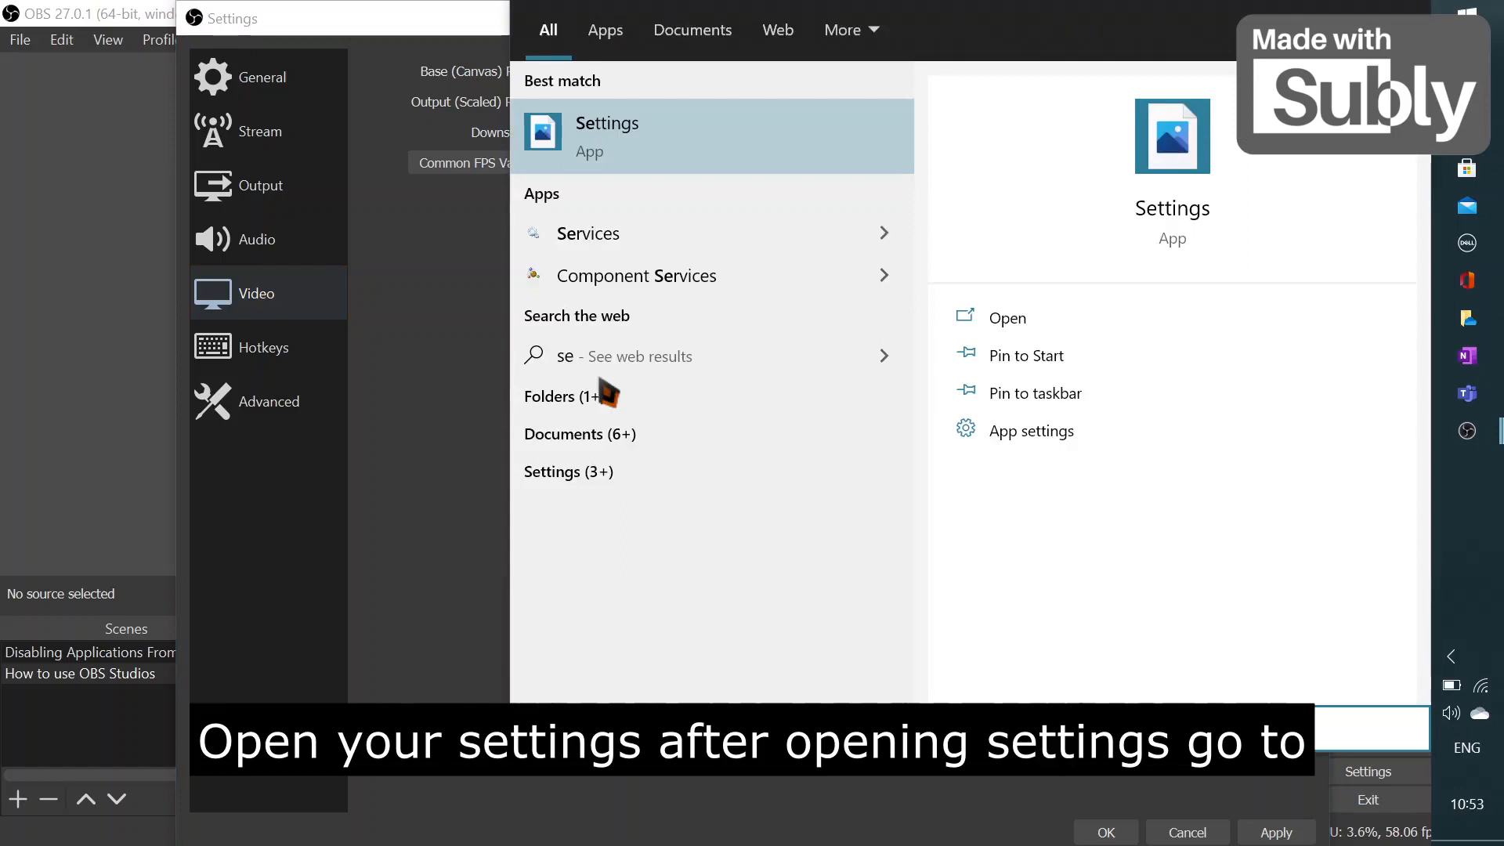
pyautogui.press('Return')
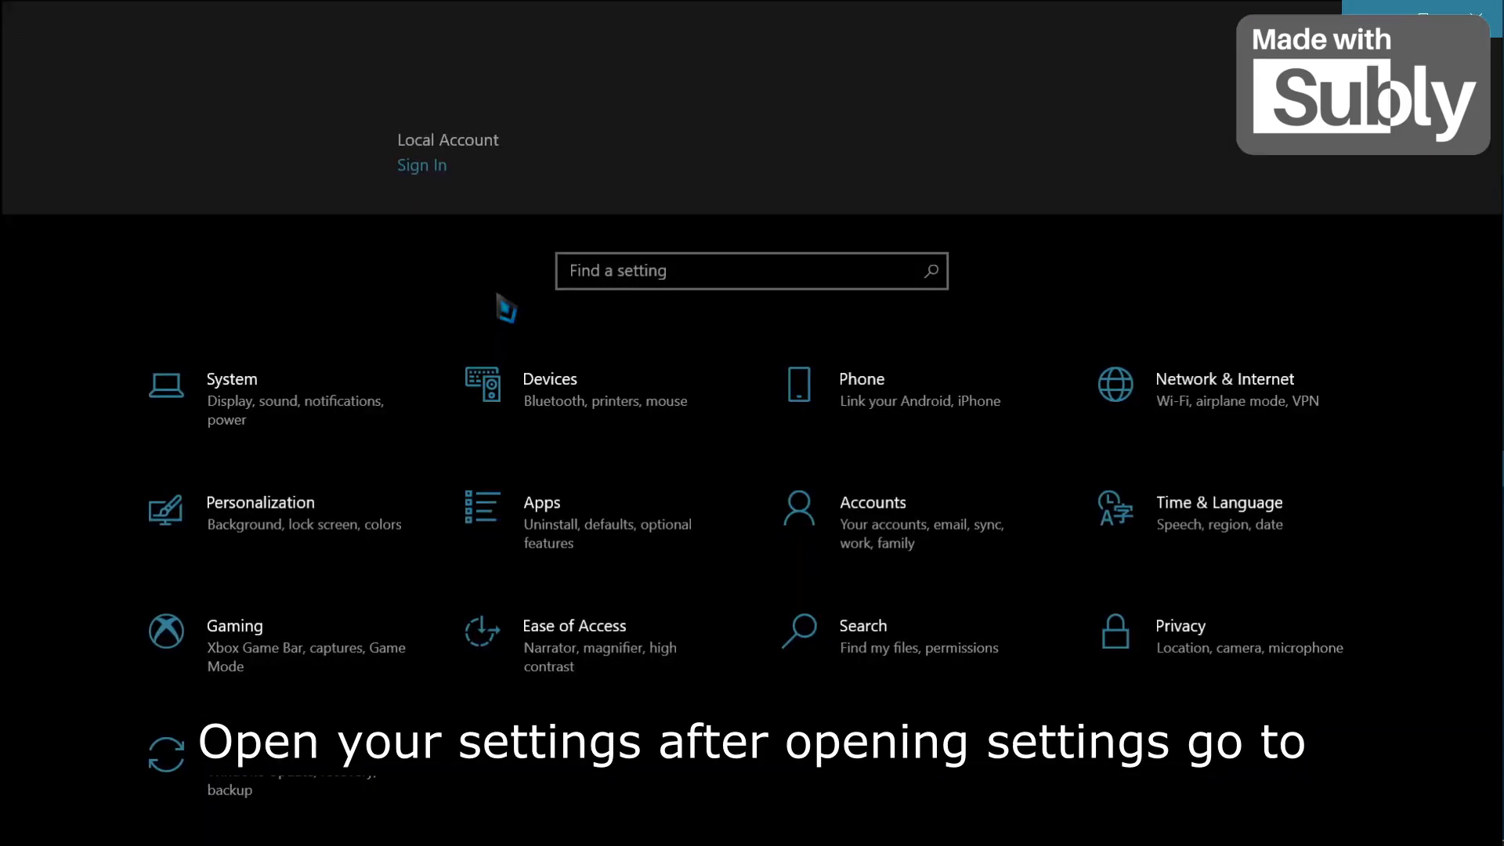
pyautogui.click(280, 422)
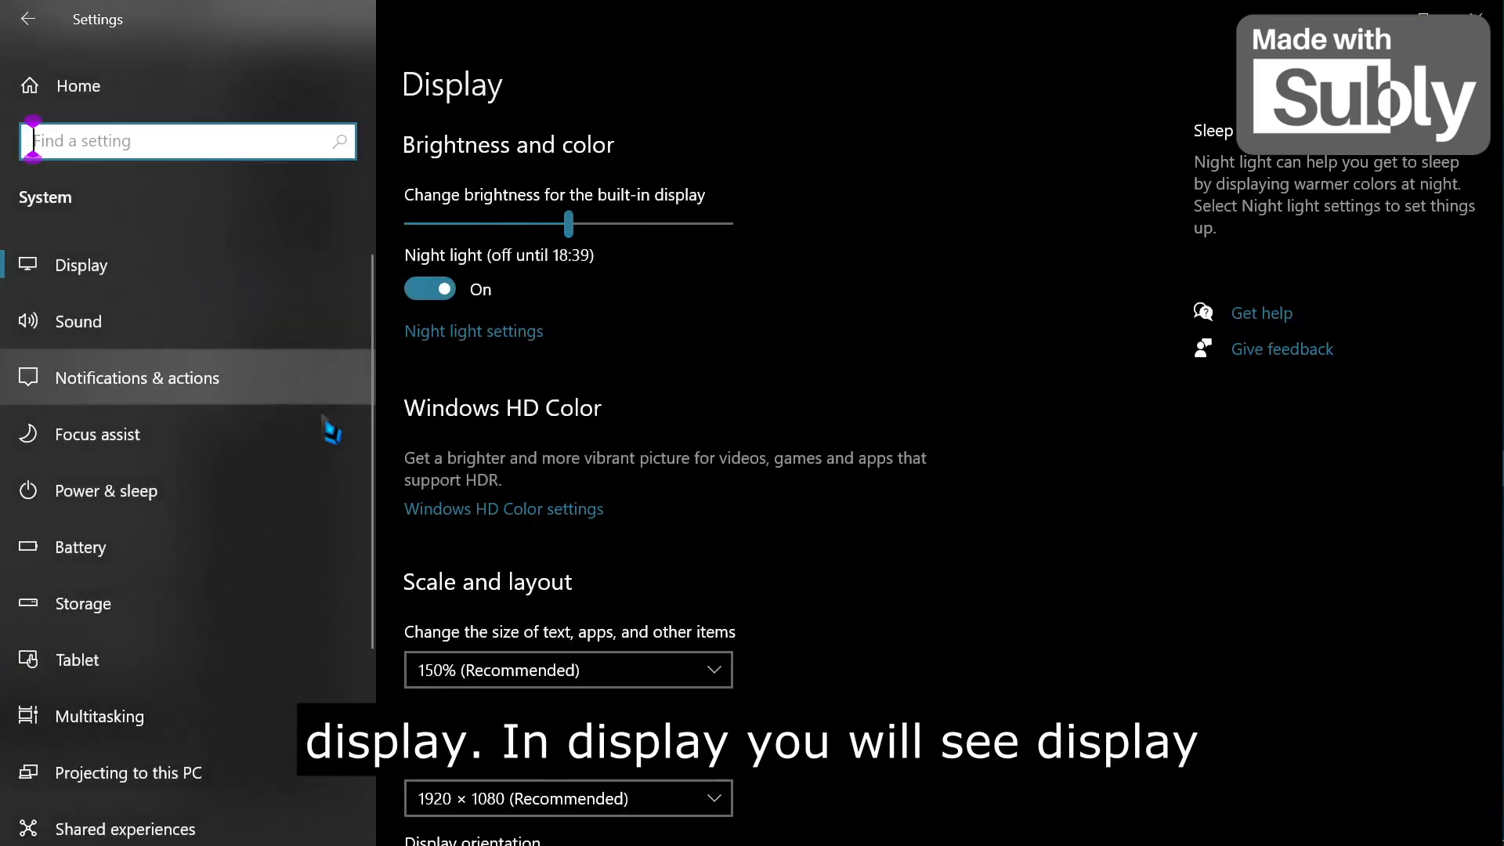
pyautogui.scroll(-5, 611, 503)
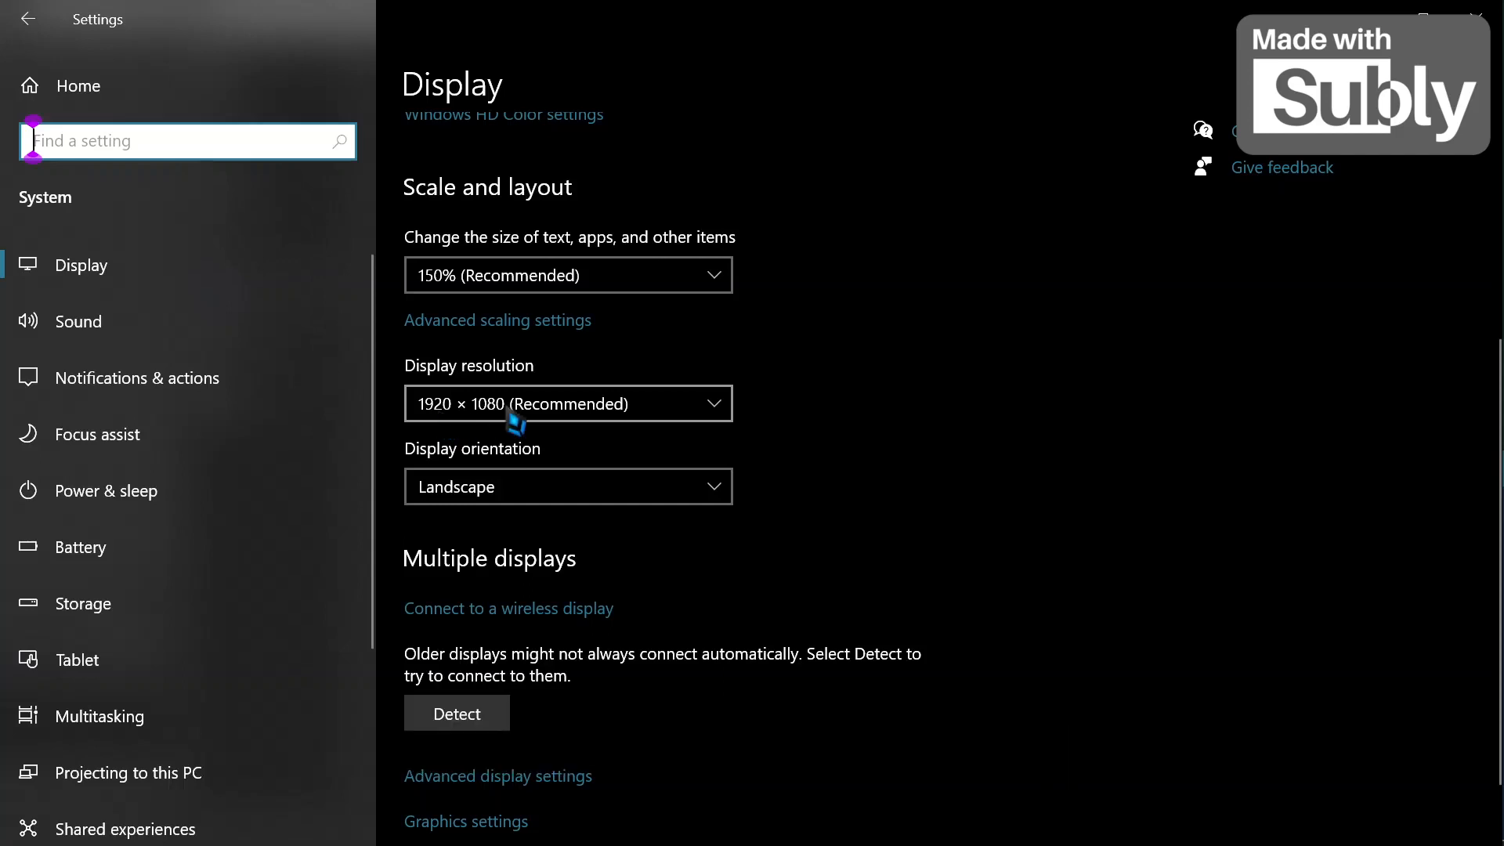
pyautogui.click(1485, 443)
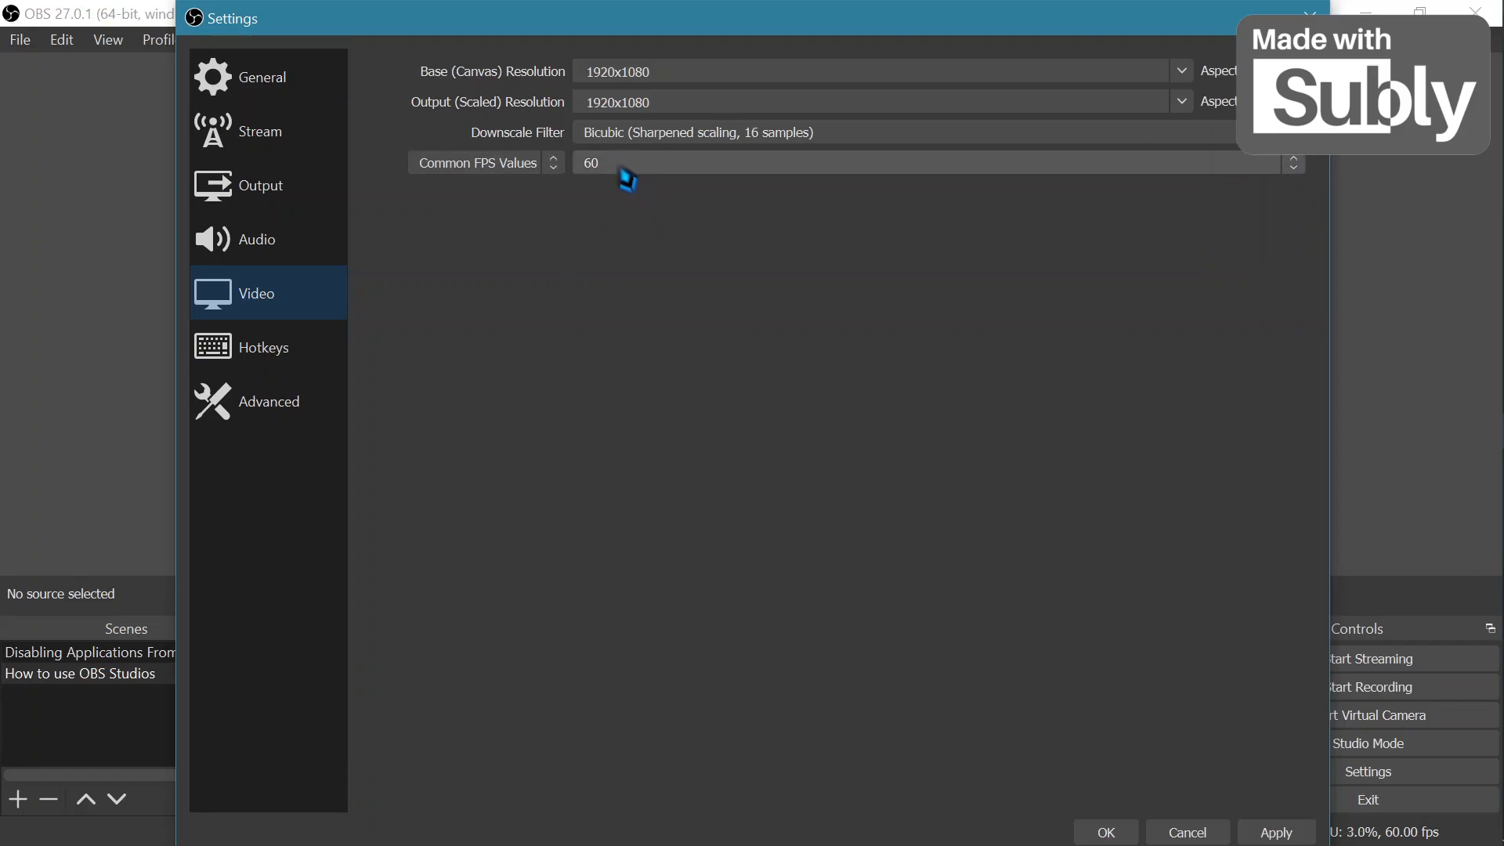
# Browse through the list of hotkey settings.
pyautogui.click(221, 361)
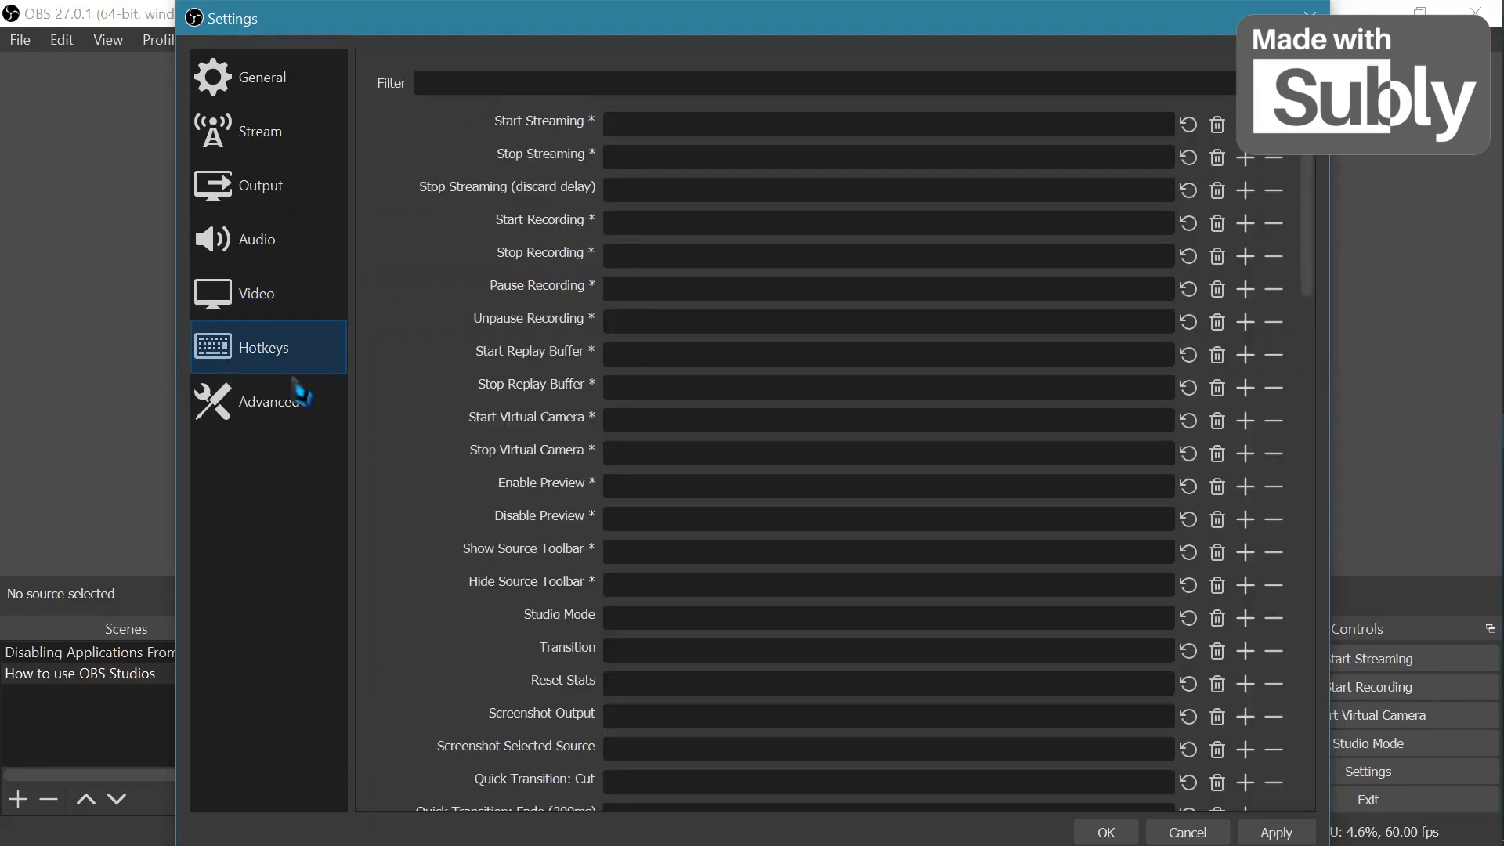
pyautogui.scroll(-5, 394, 587)
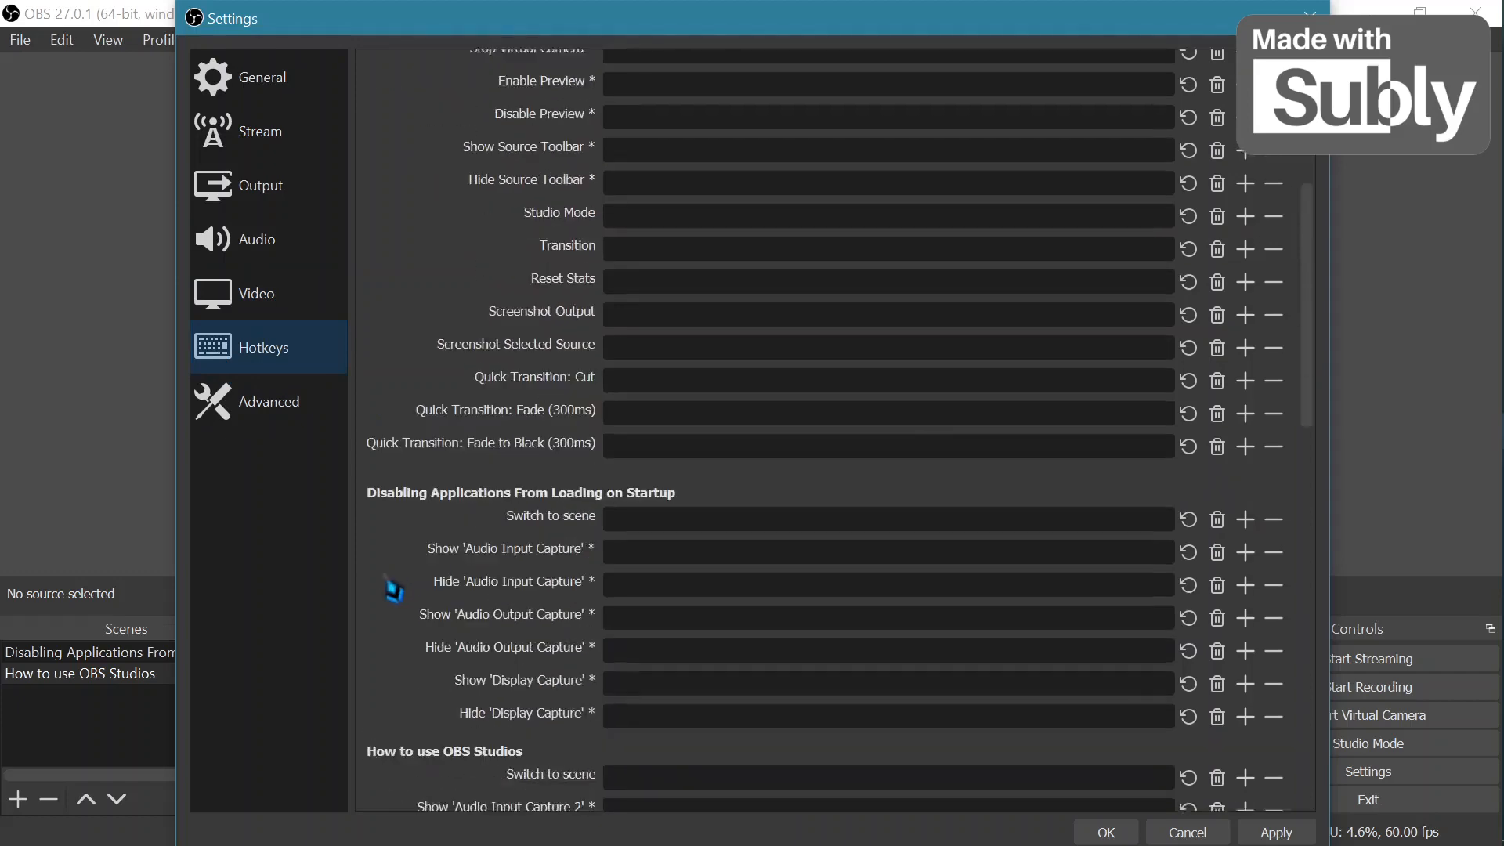
pyautogui.scroll(-10, 393, 589)
pyautogui.scroll(15, 393, 589)
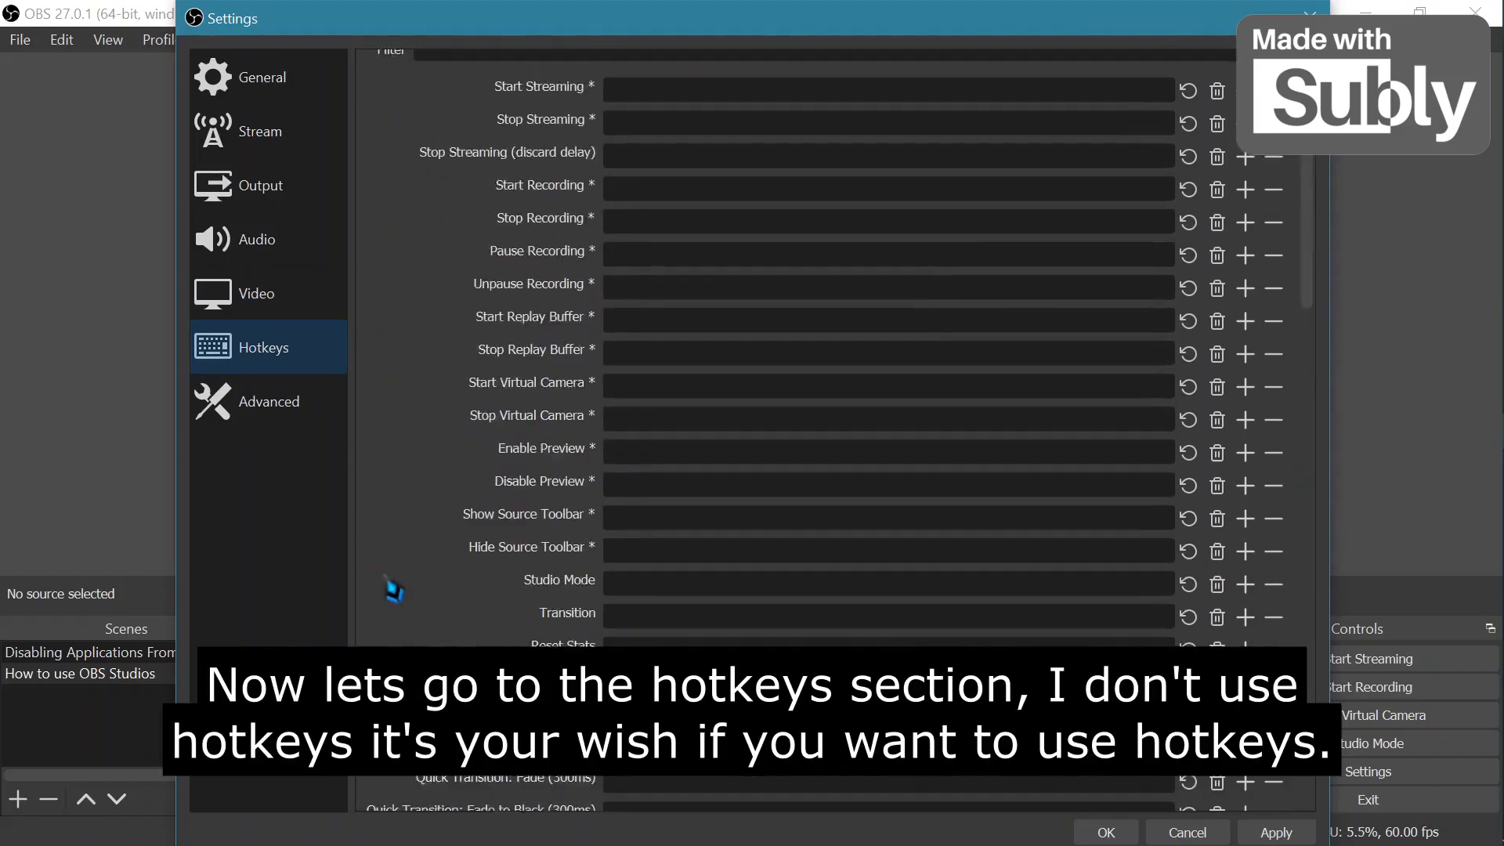
pyautogui.scroll(1, 394, 589)
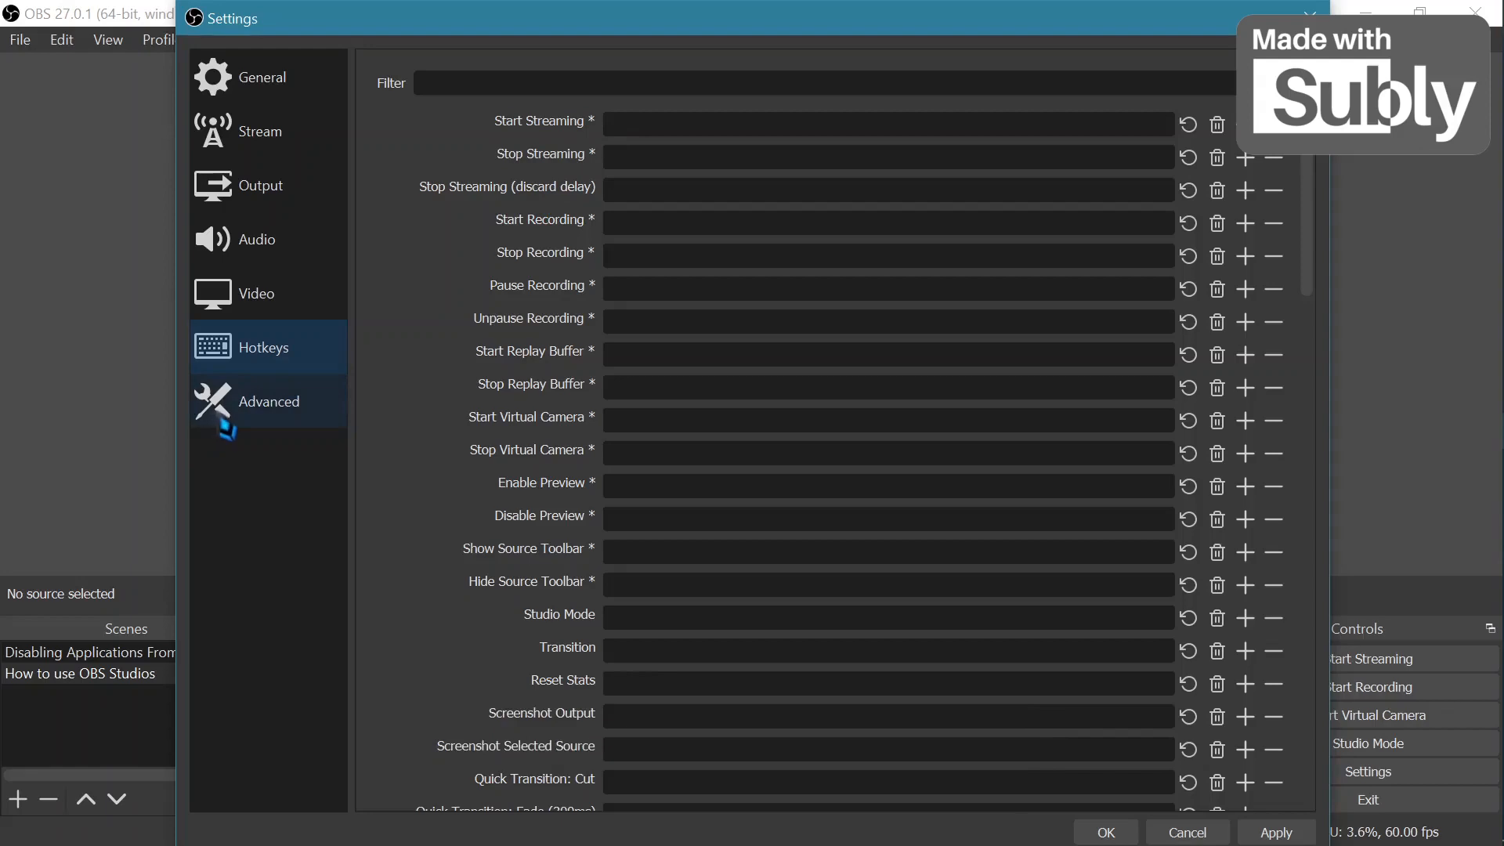
# Review the Advanced settings and close the settings dialog without saving.
pyautogui.click(211, 415)
pyautogui.scroll(-5, 460, 393)
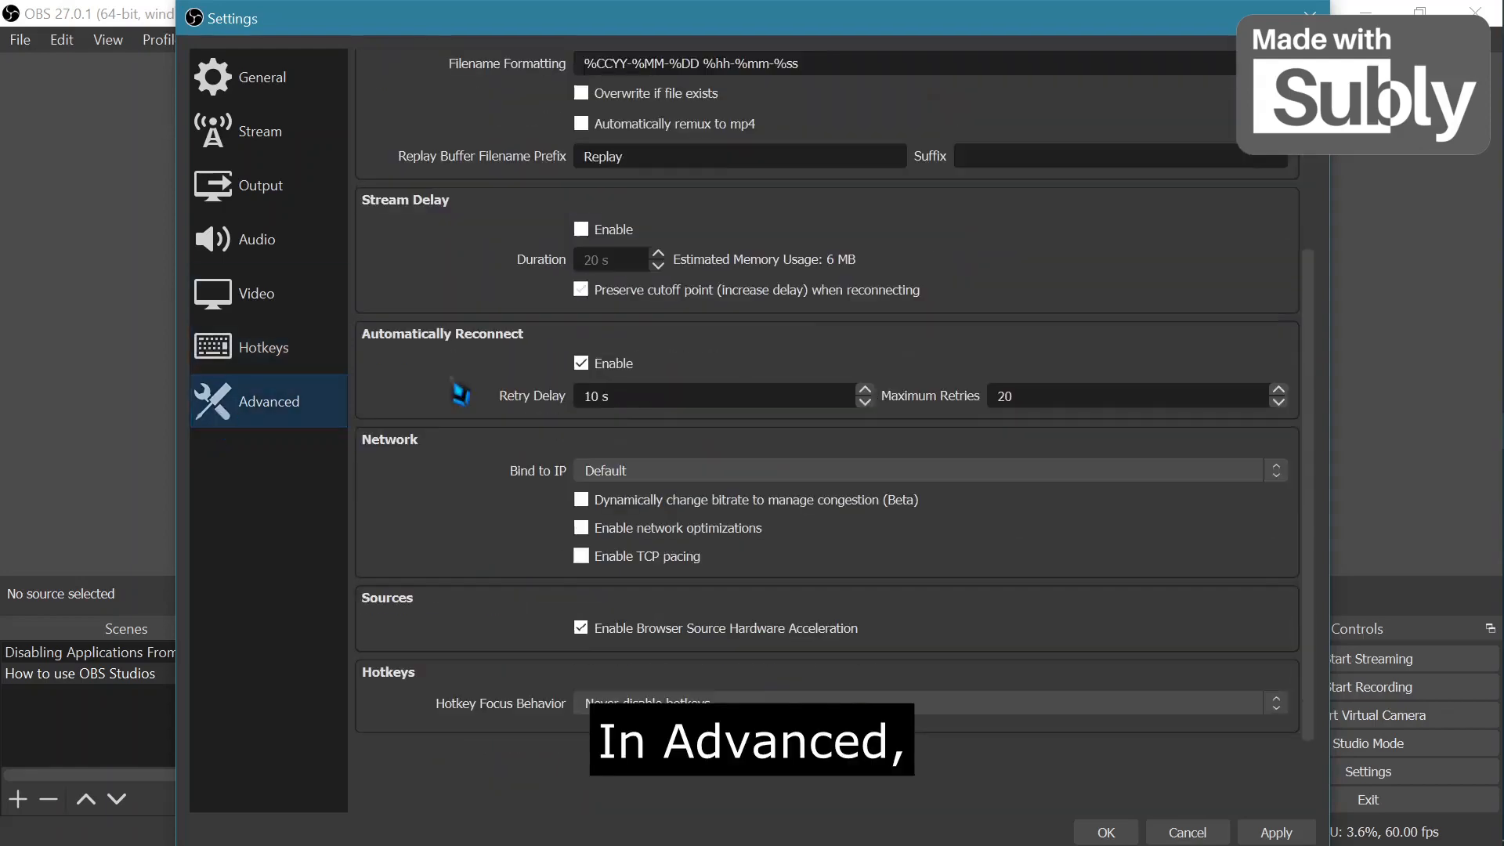
pyautogui.scroll(5, 460, 393)
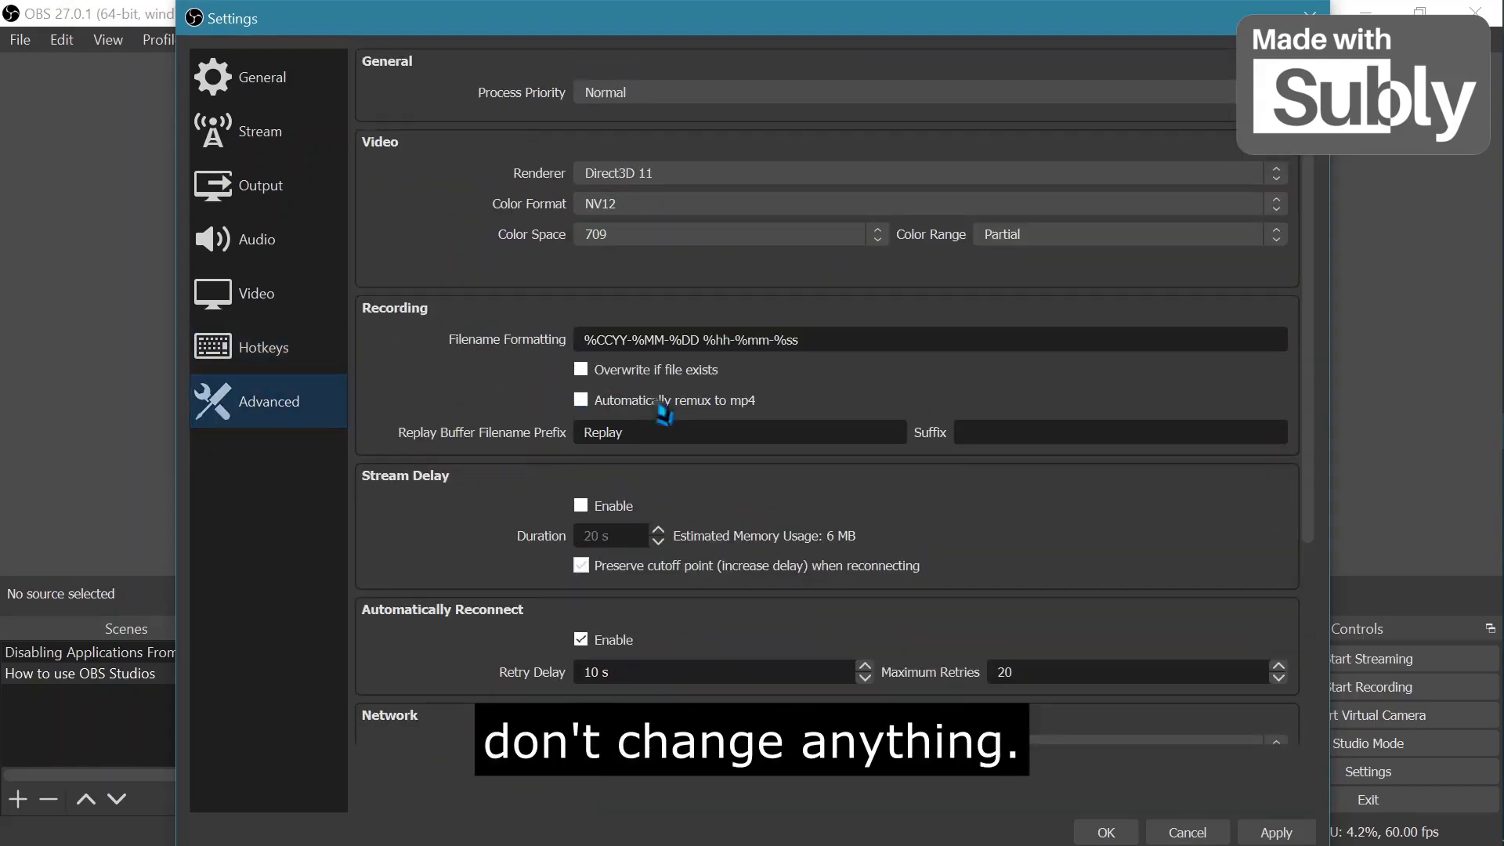
pyautogui.click(1178, 833)
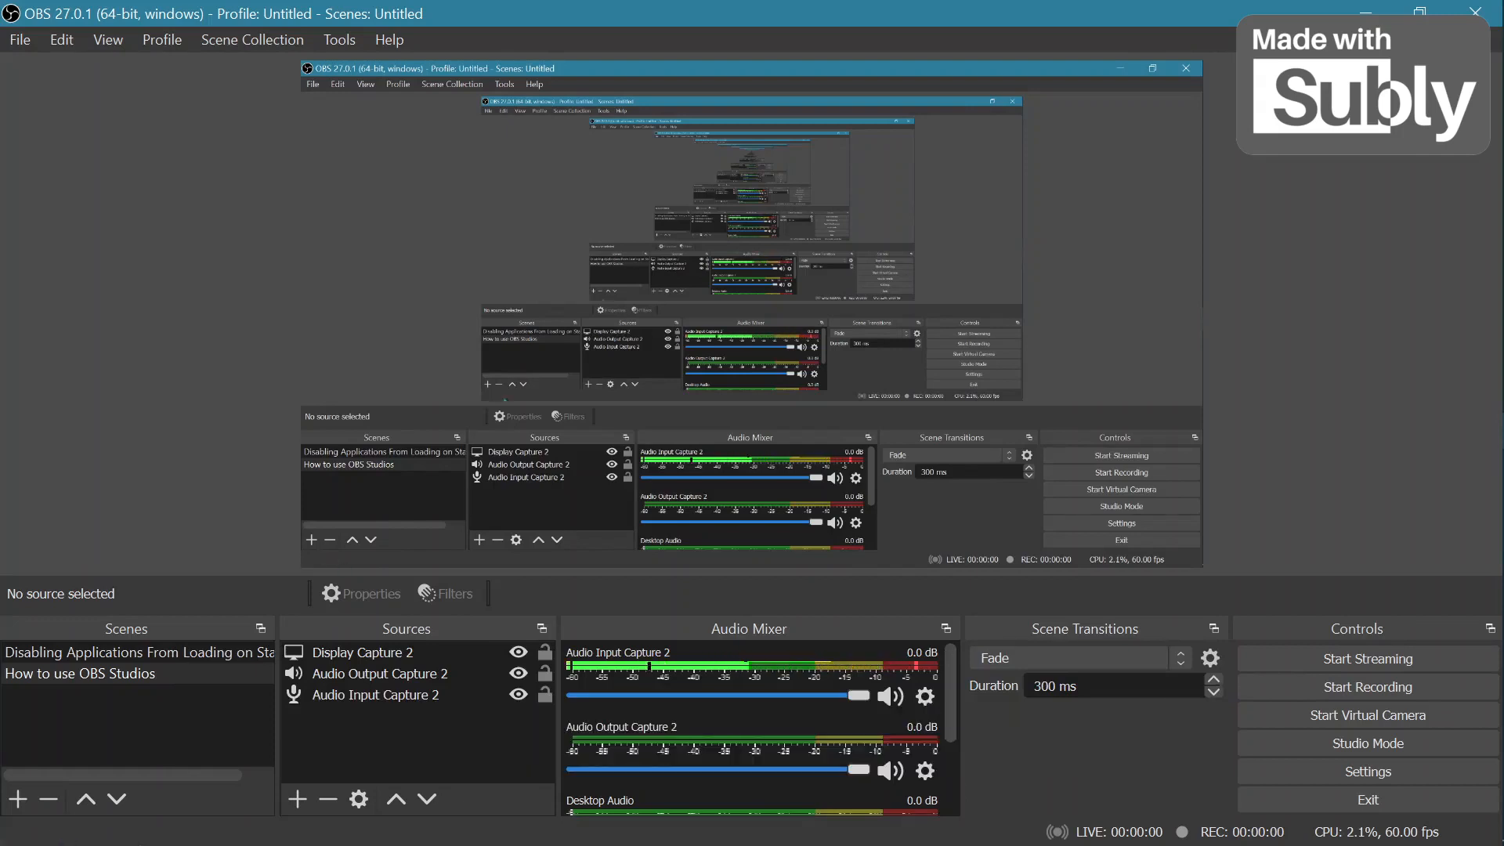
# Add a new scene named Scene 2.
pyautogui.click(17, 800)
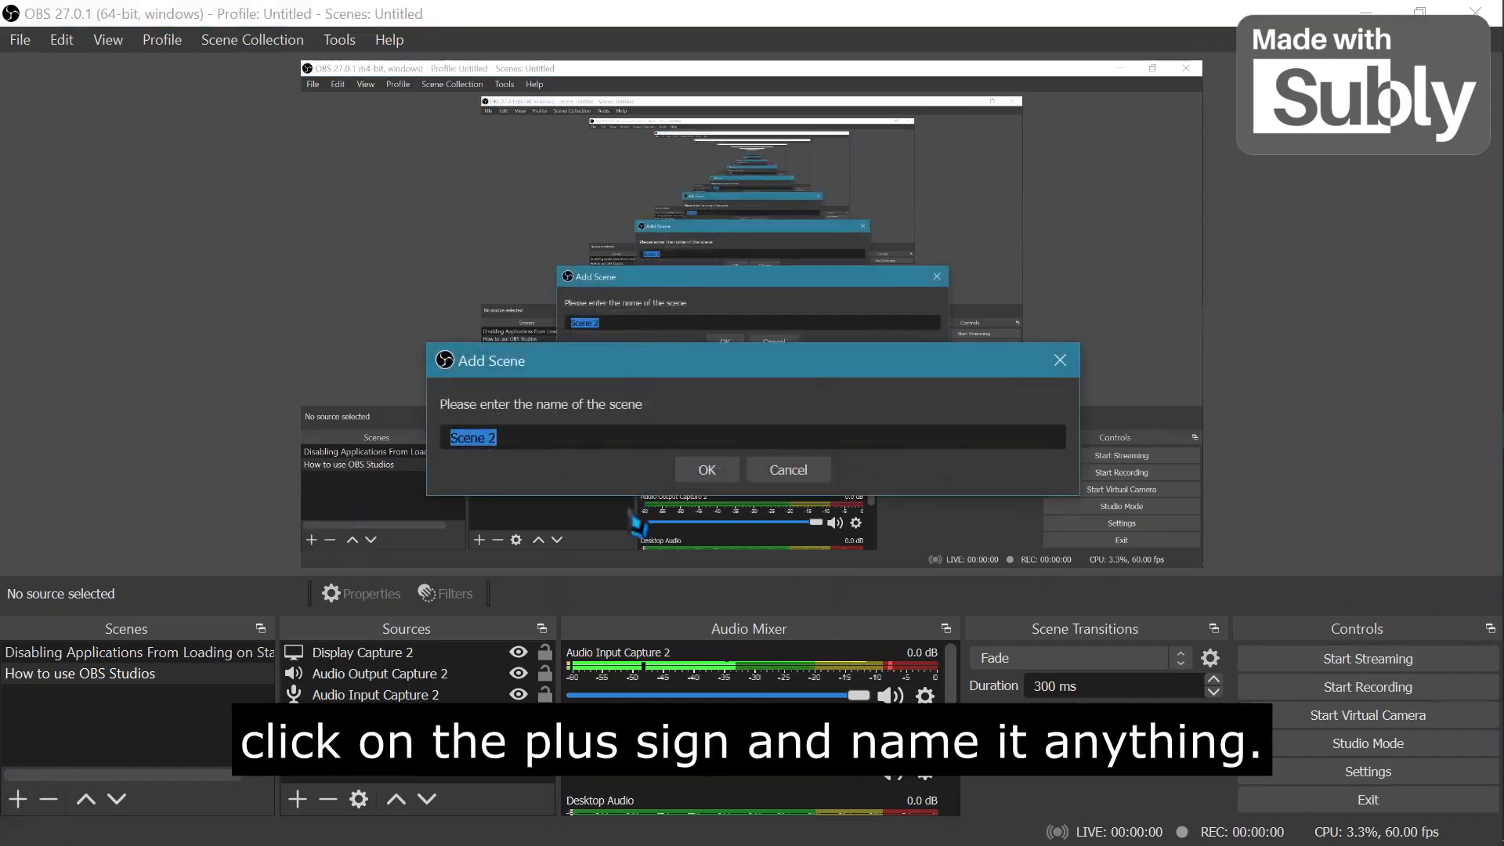
pyautogui.click(699, 472)
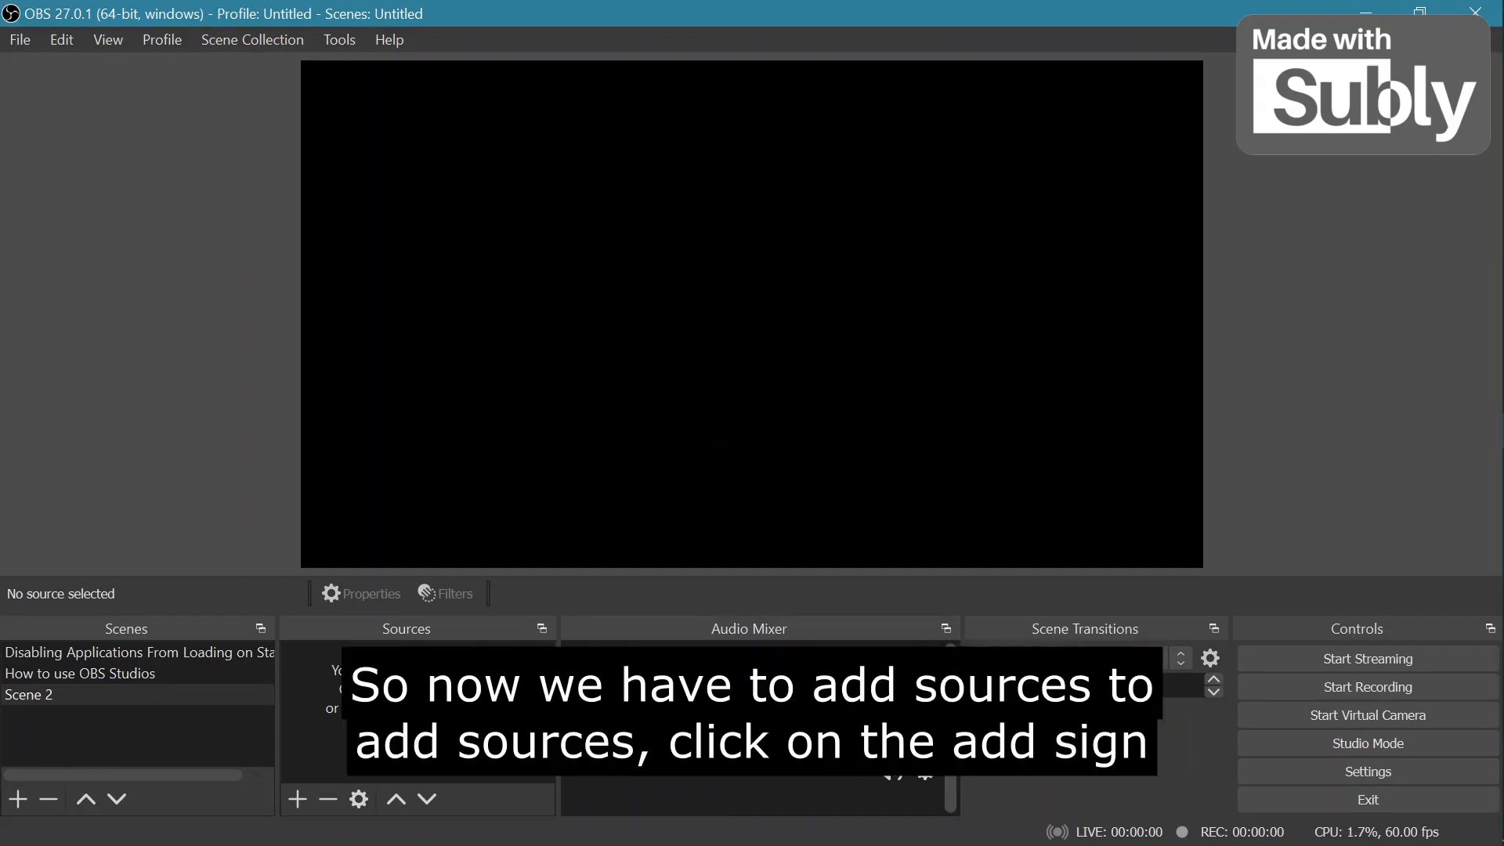
# Add a new Audio Input Capture source to the scene using the Default device.
pyautogui.click(298, 800)
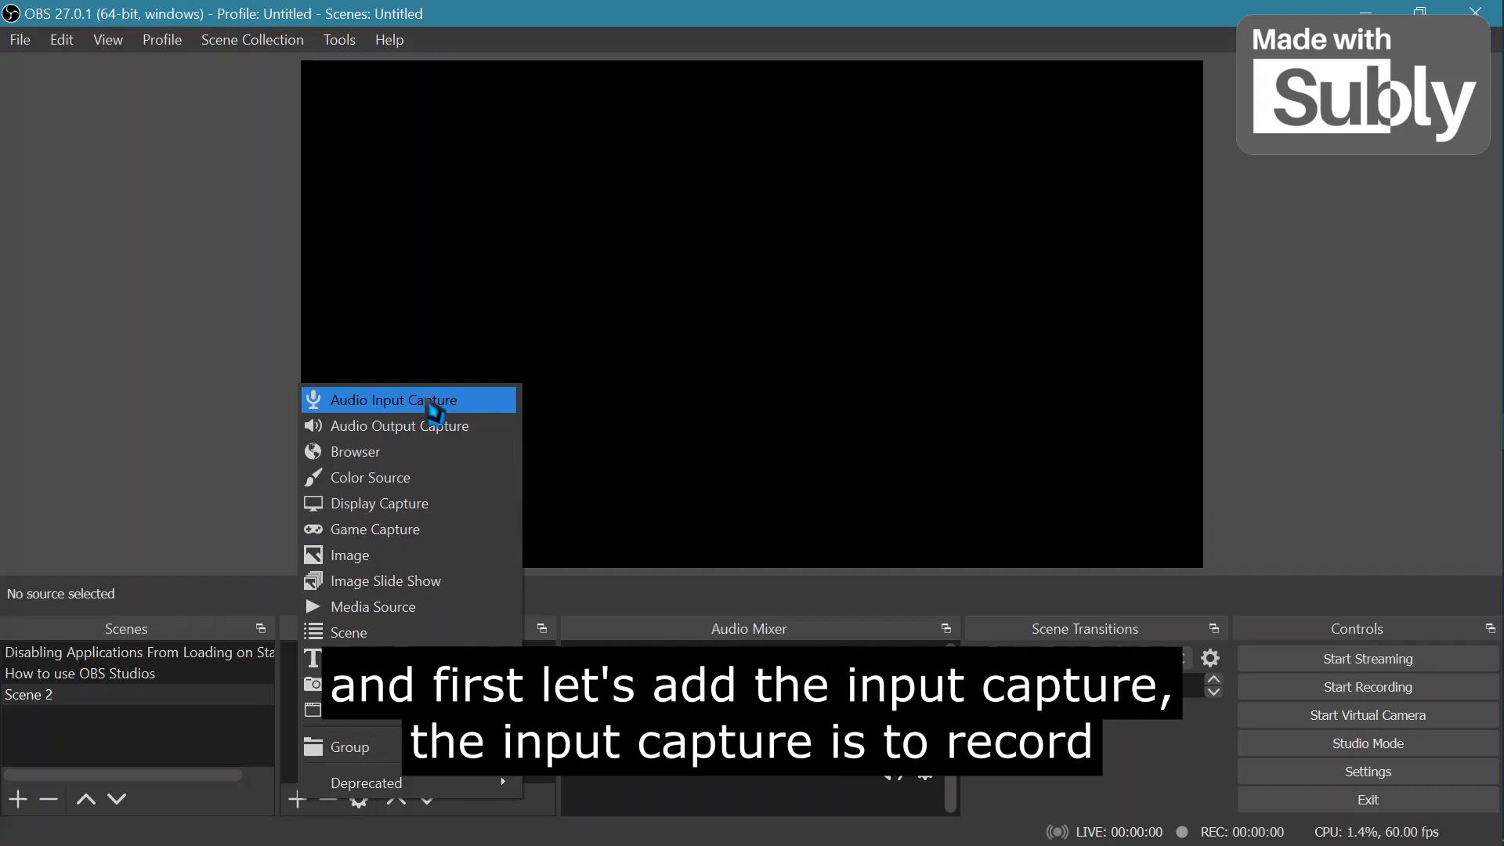
pyautogui.click(433, 409)
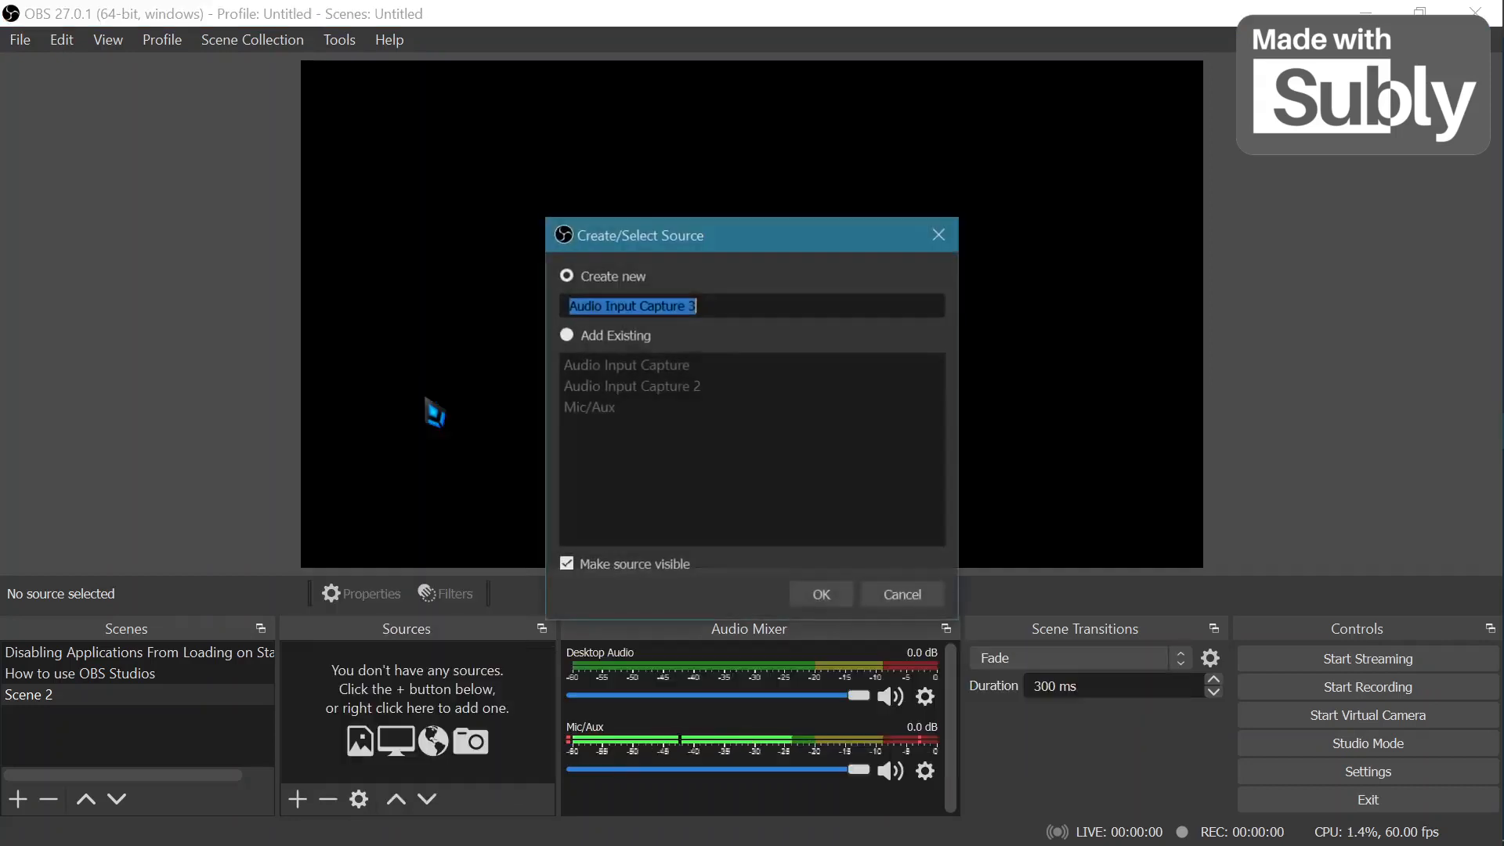
pyautogui.click(821, 595)
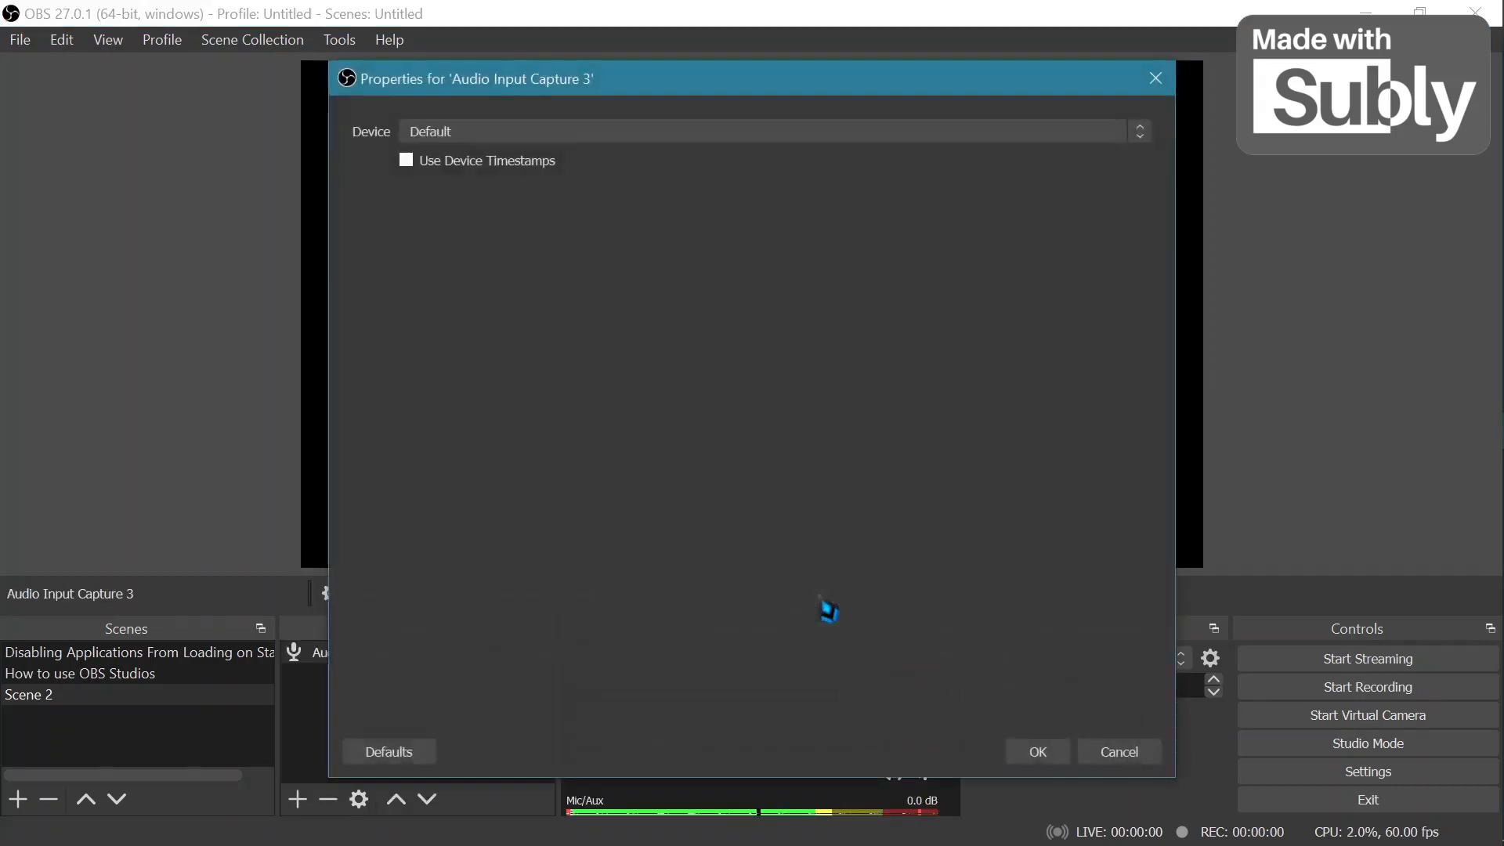
pyautogui.click(515, 135)
pyautogui.click(534, 153)
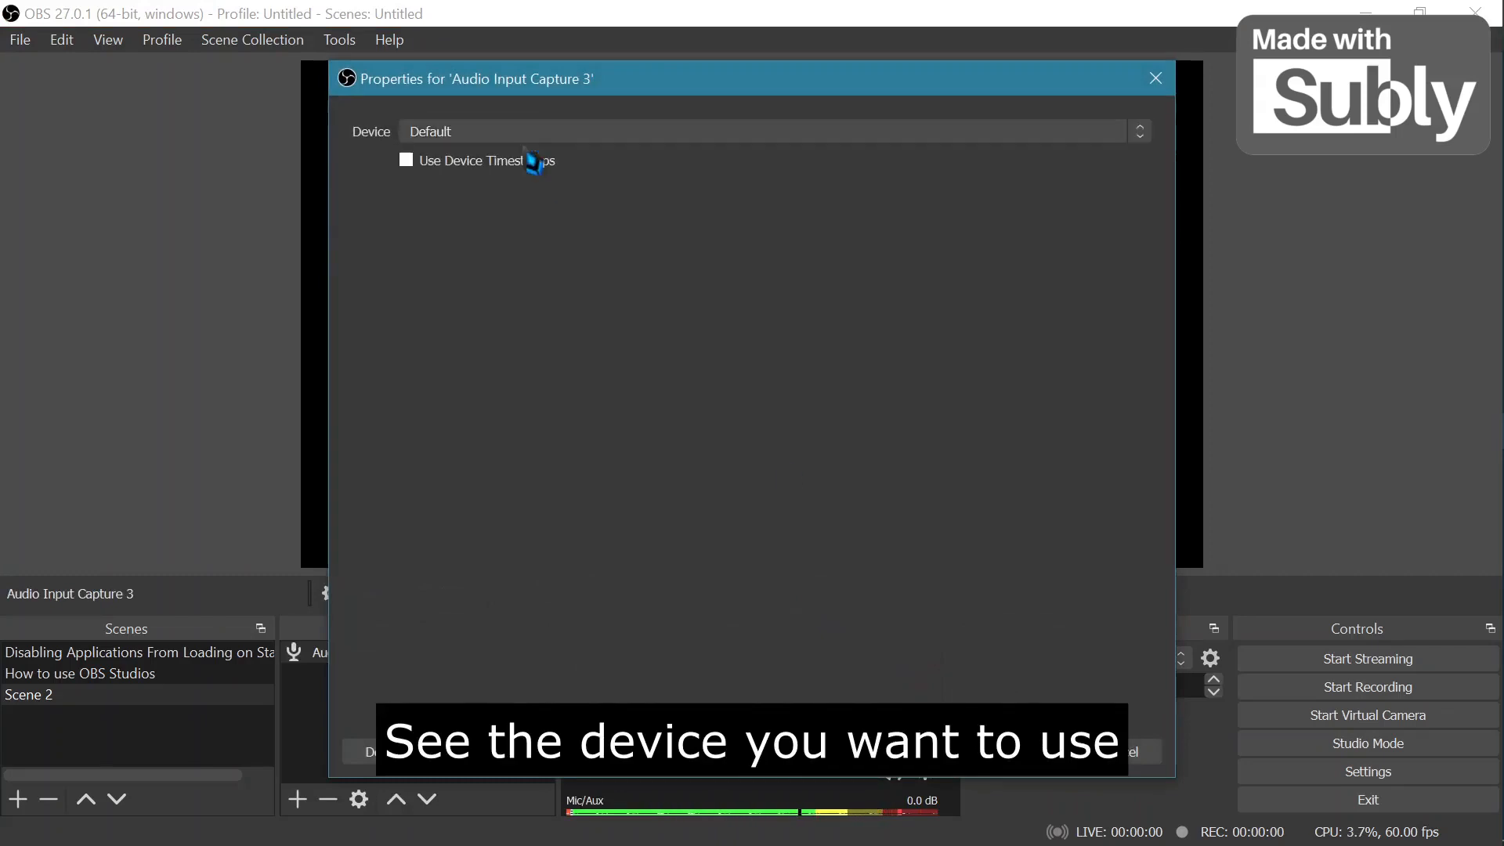
pyautogui.click(1033, 754)
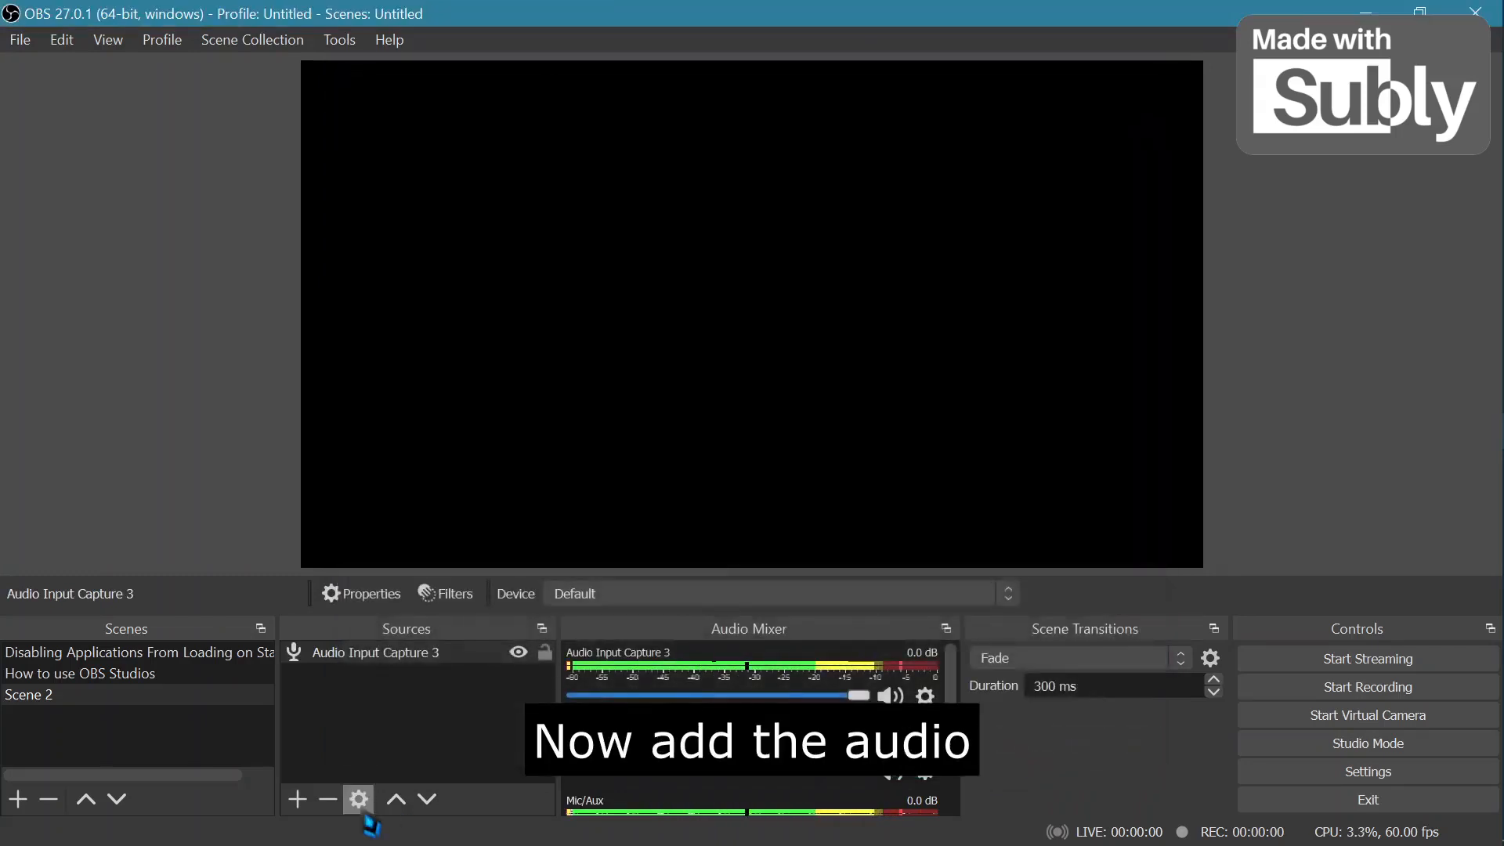
# Add an Audio Output Capture source to the scene using the Default device.
pyautogui.click(296, 799)
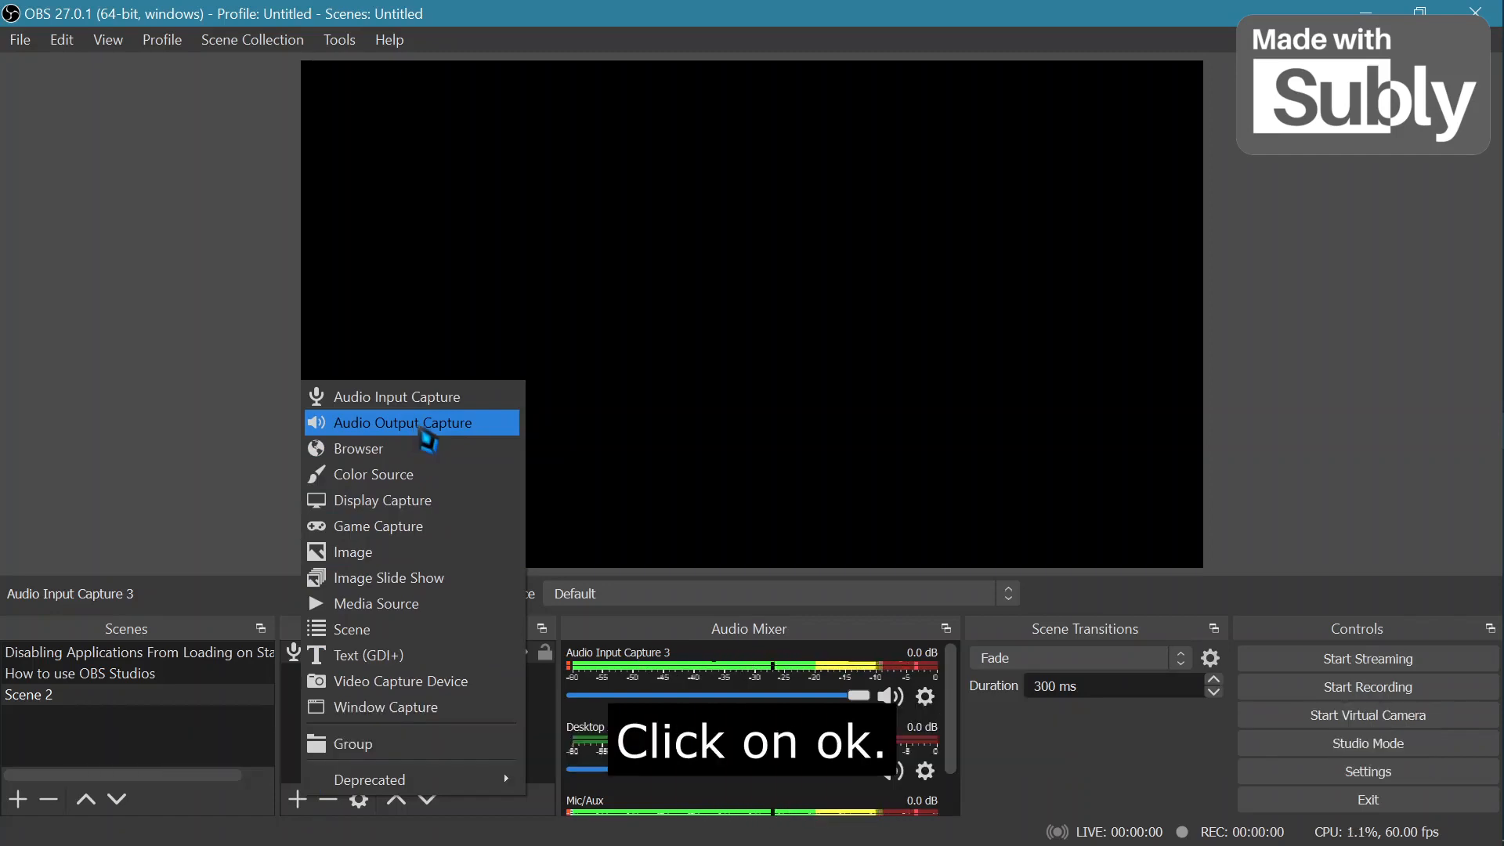
pyautogui.click(427, 423)
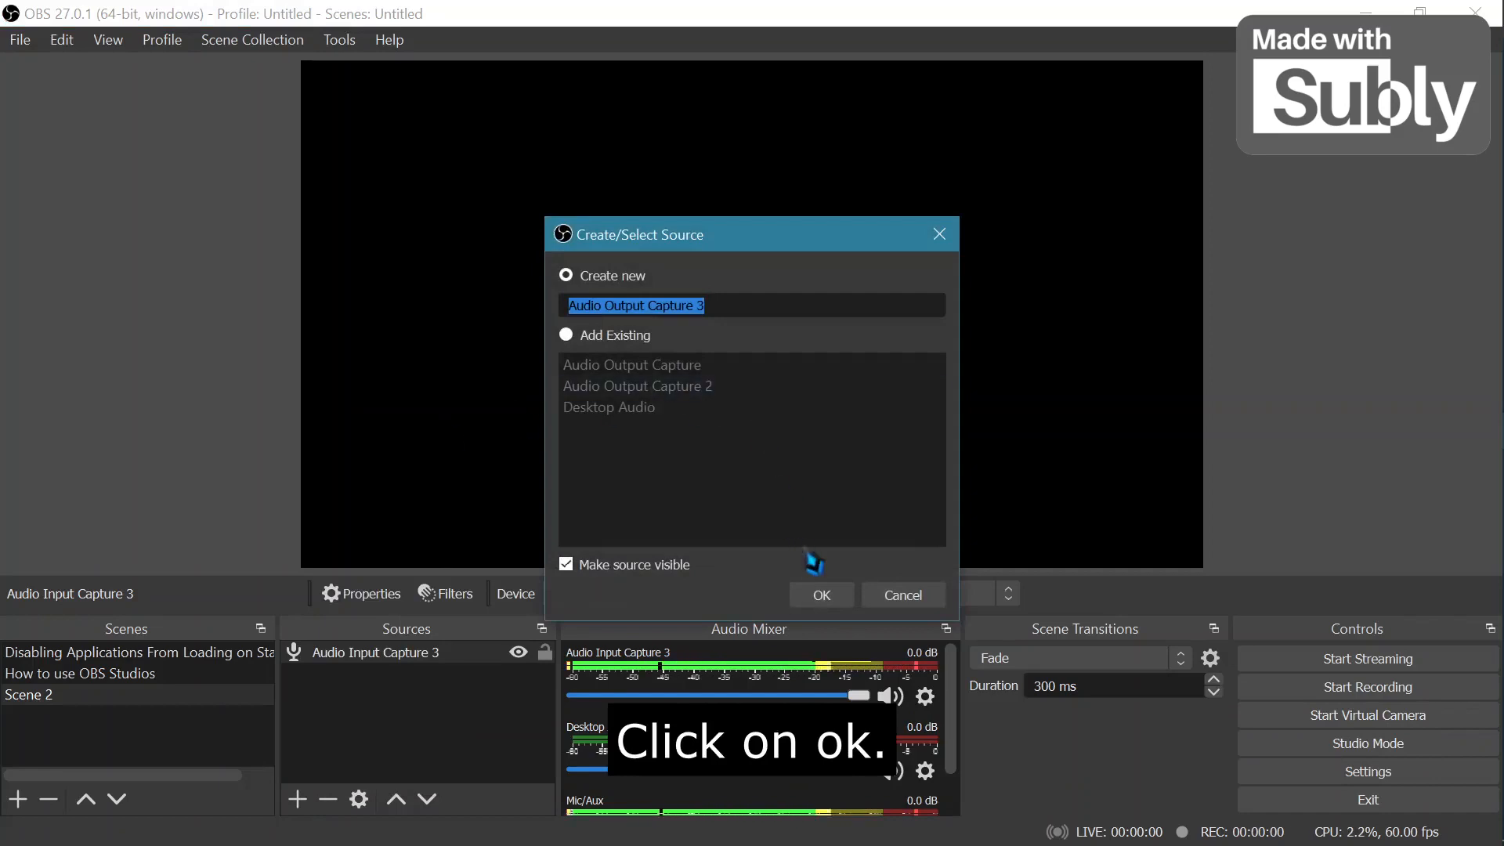
pyautogui.click(840, 604)
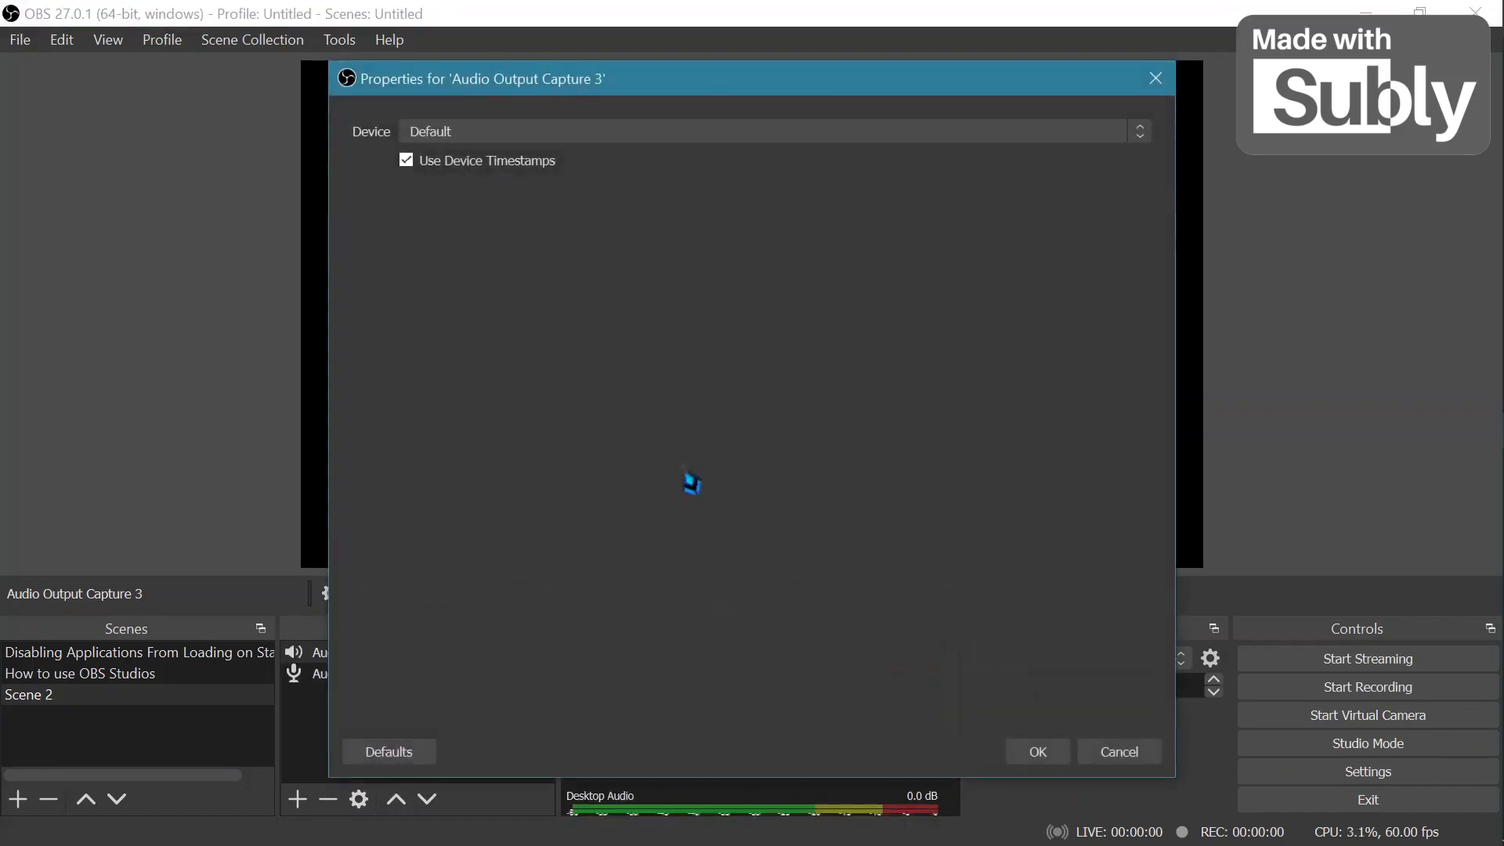
pyautogui.click(559, 133)
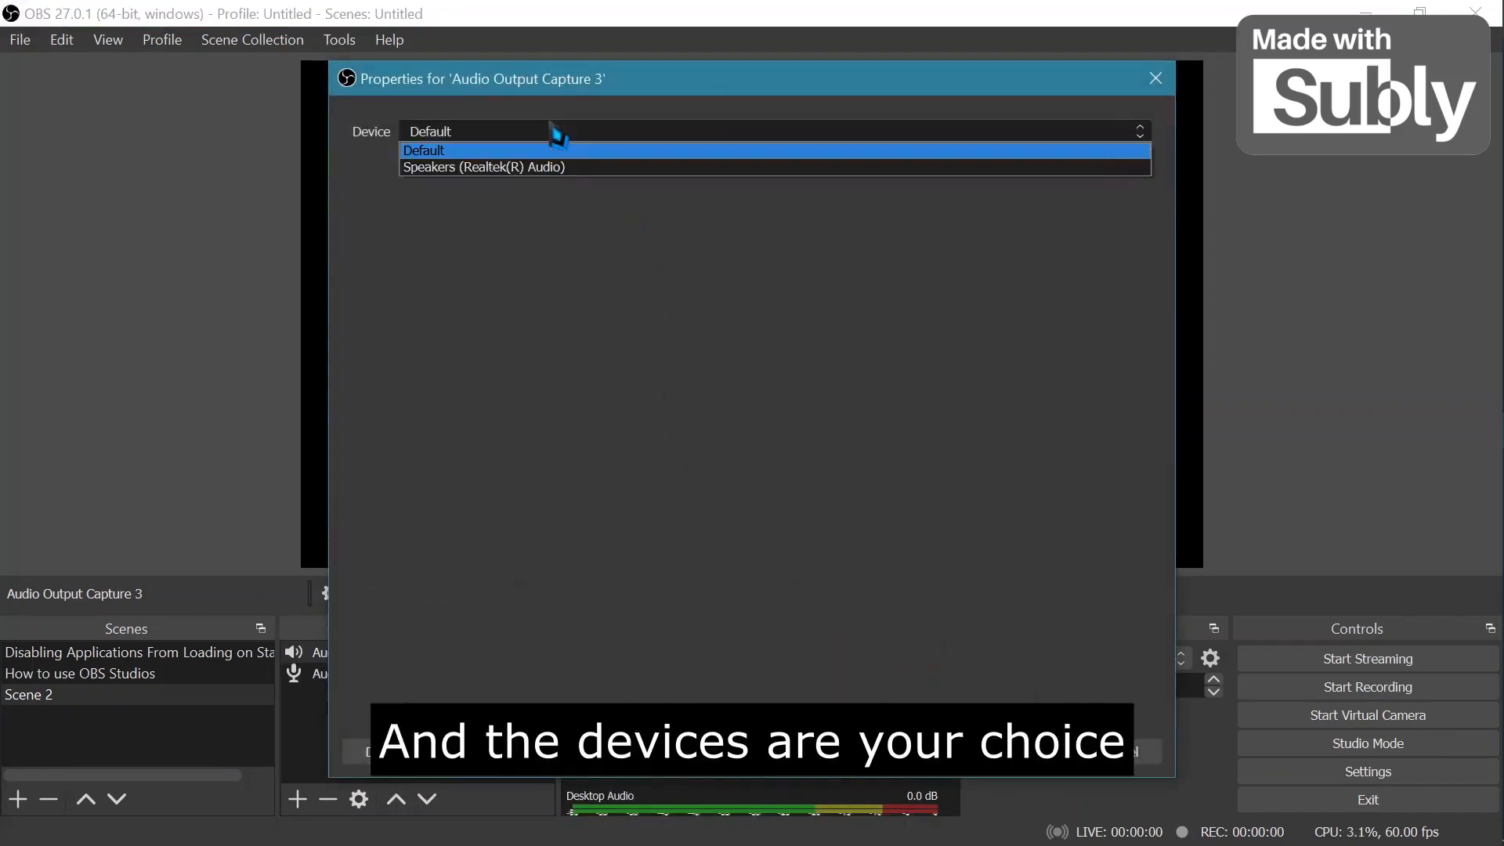
pyautogui.click(543, 149)
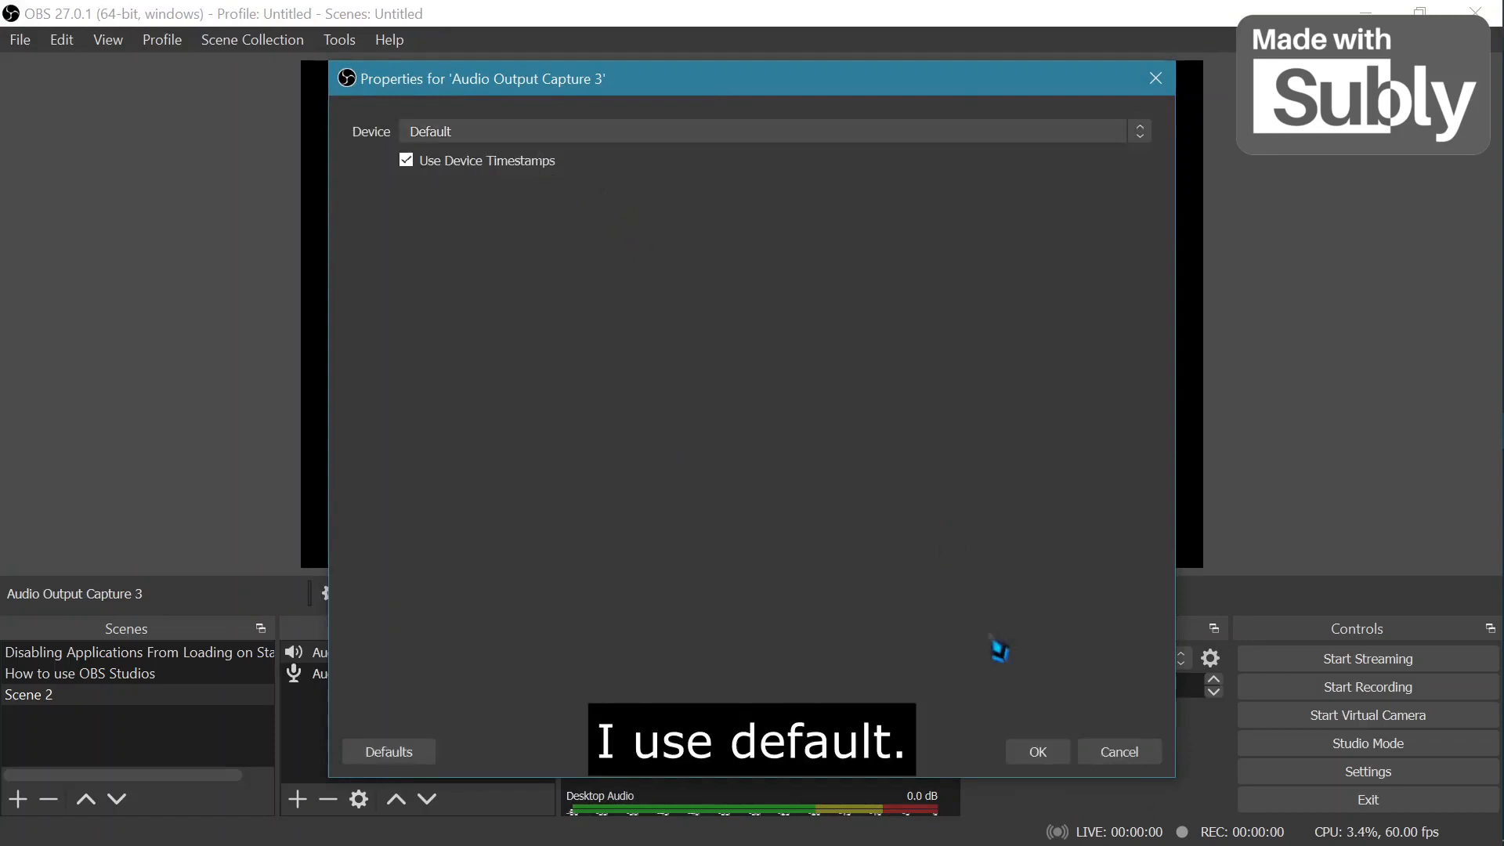
pyautogui.click(1038, 752)
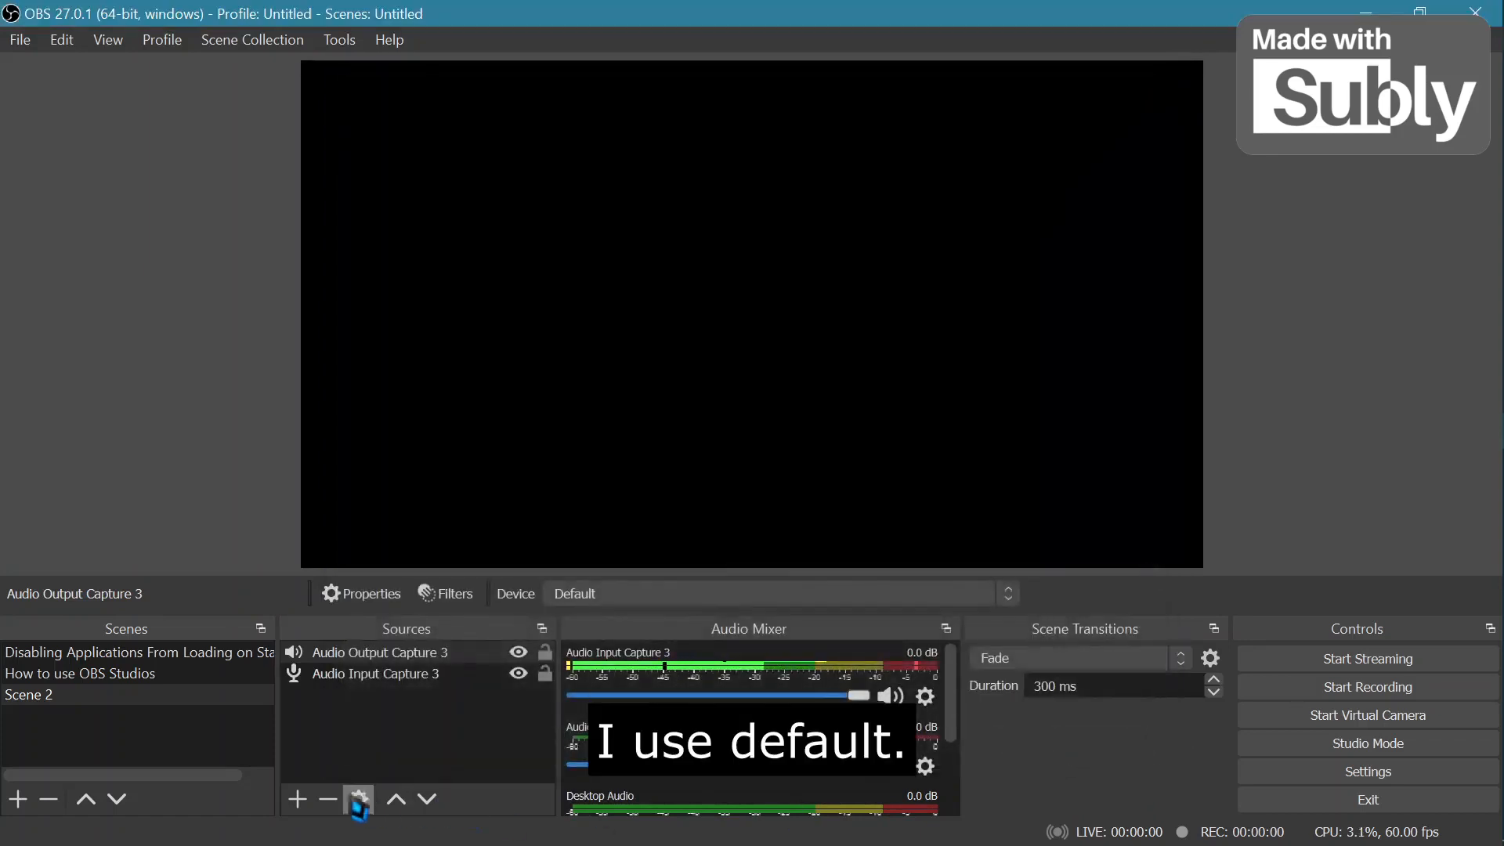
# Add a Display Capture source for Display 1 with Capture Cursor enabled.
pyautogui.click(297, 799)
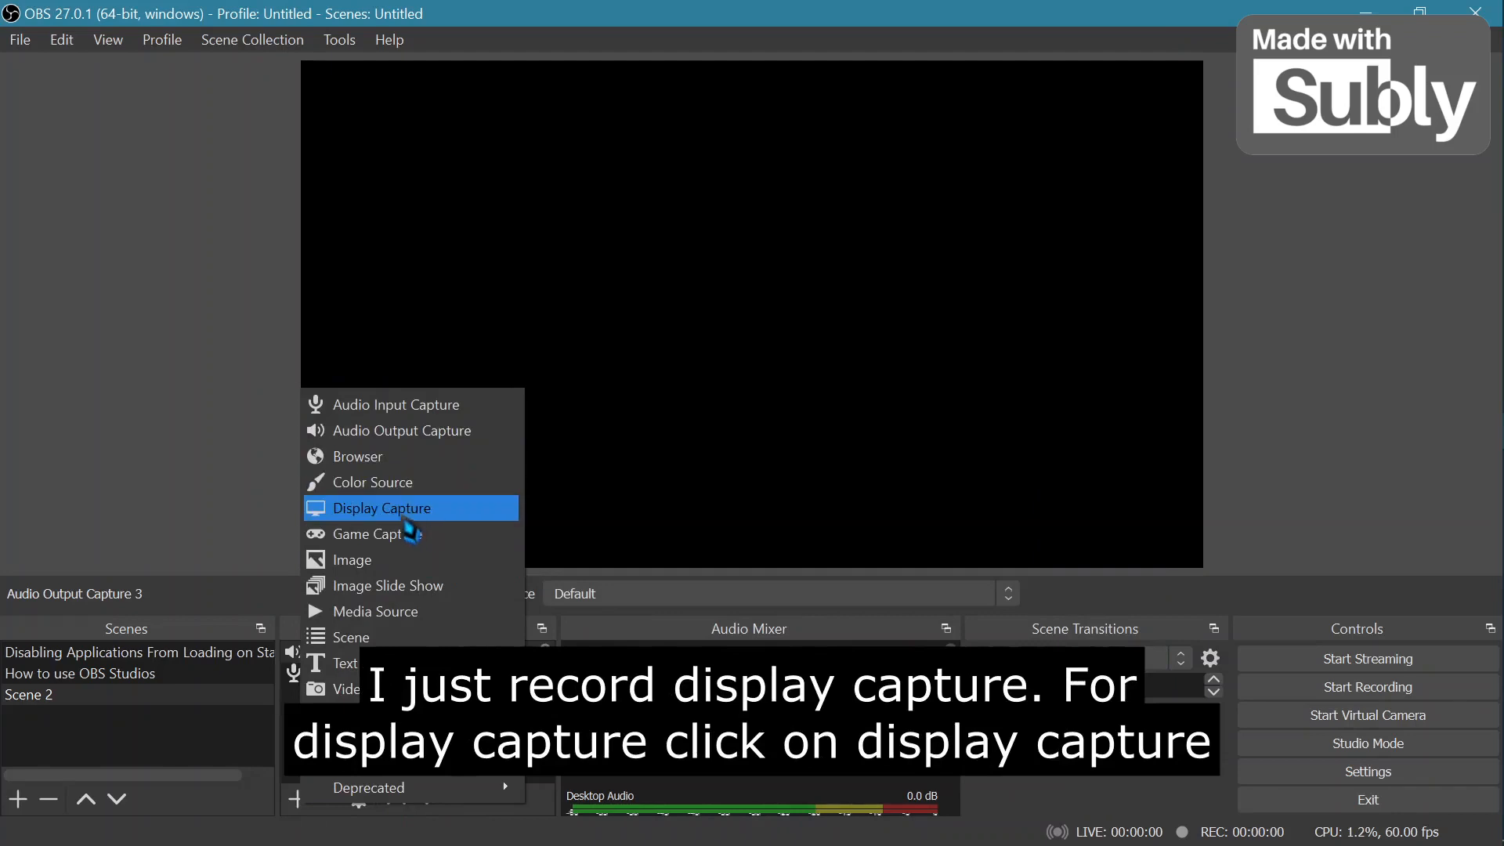
pyautogui.click(400, 513)
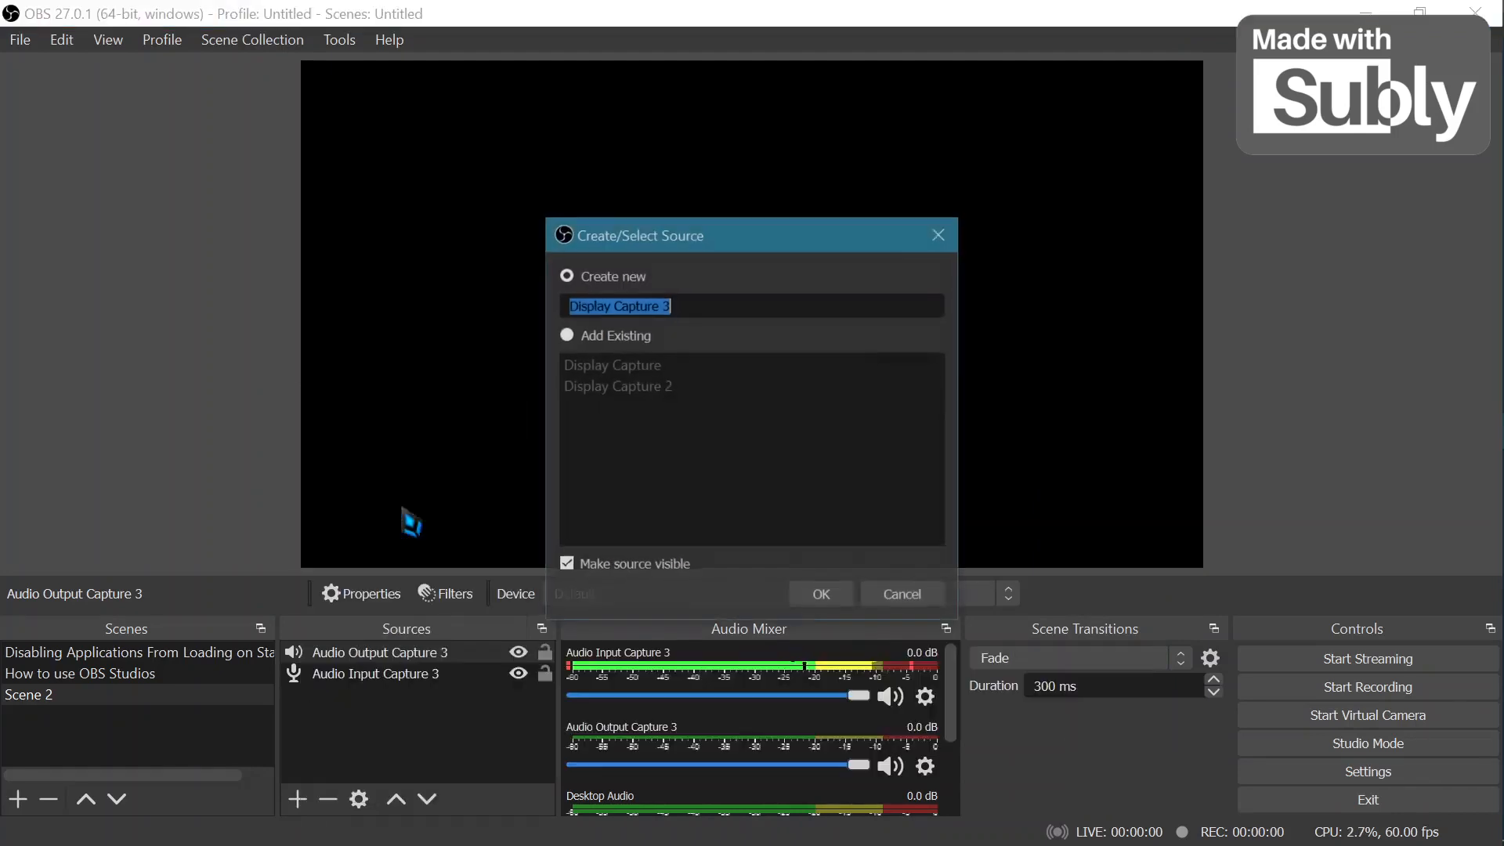
pyautogui.click(821, 595)
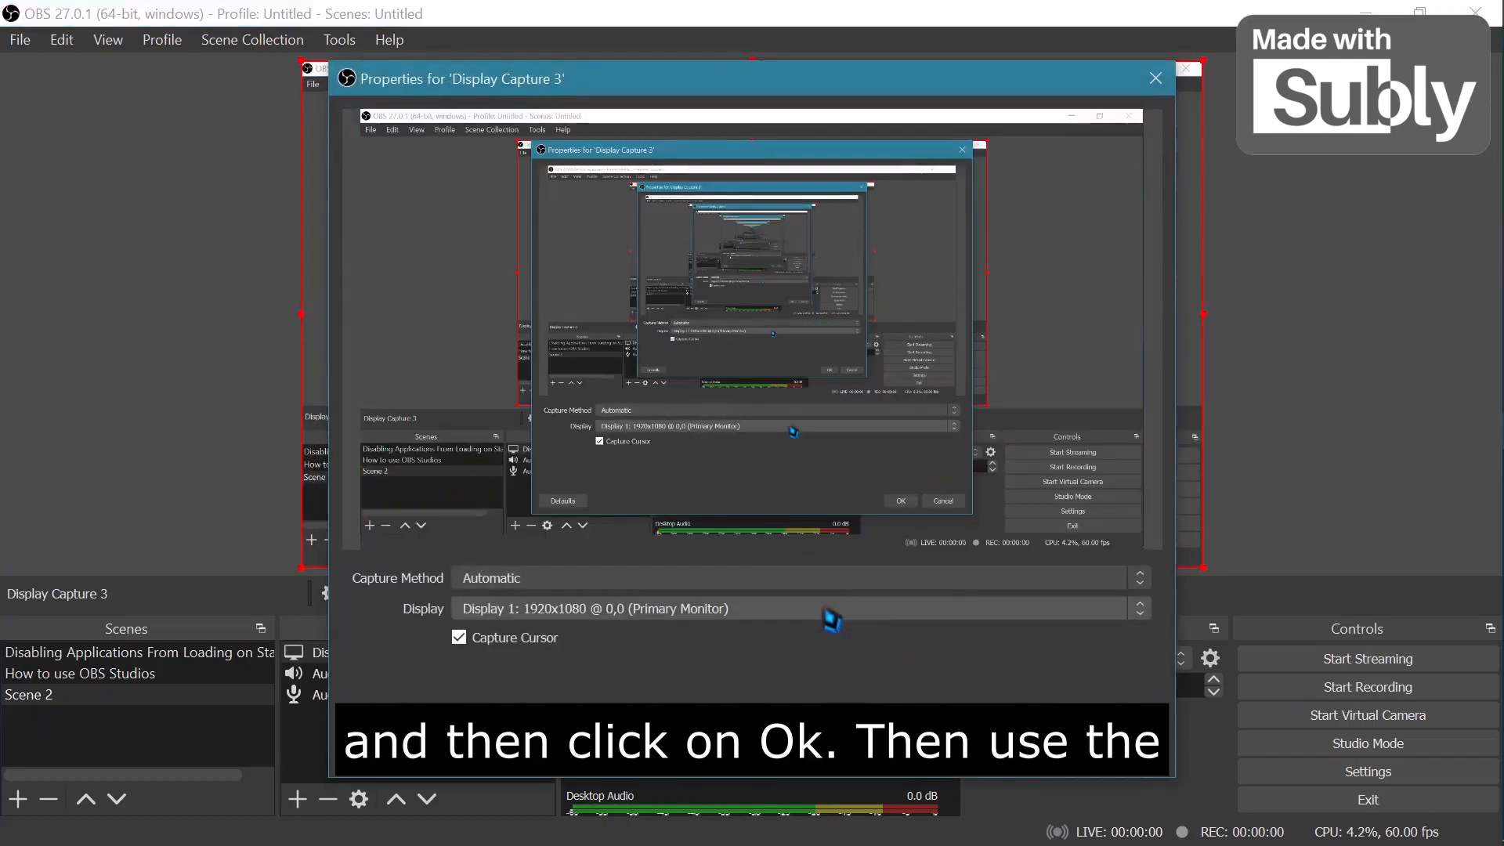
pyautogui.click(829, 612)
pyautogui.click(771, 625)
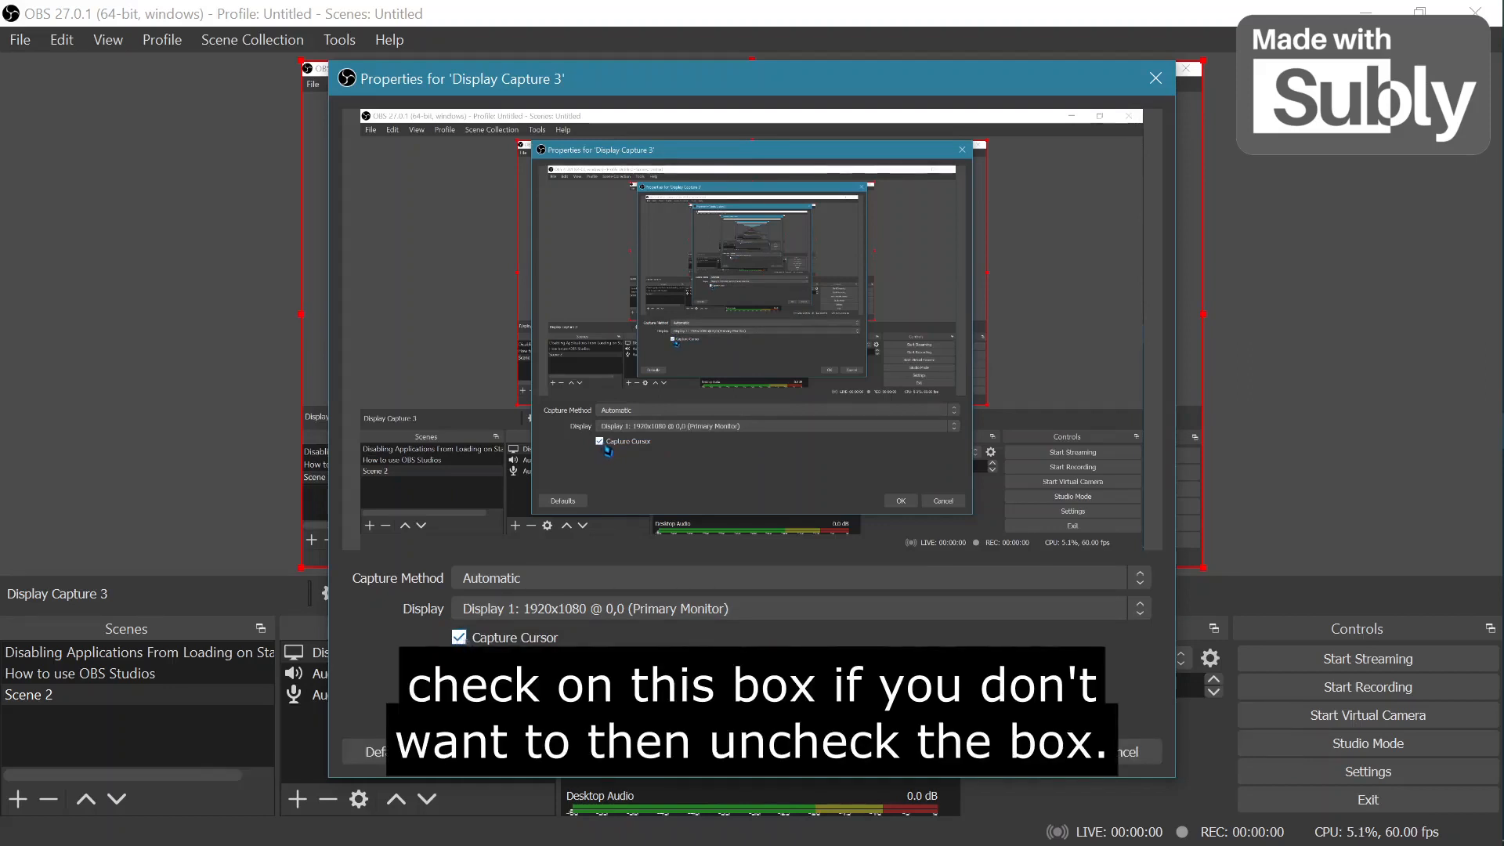
pyautogui.click(461, 639)
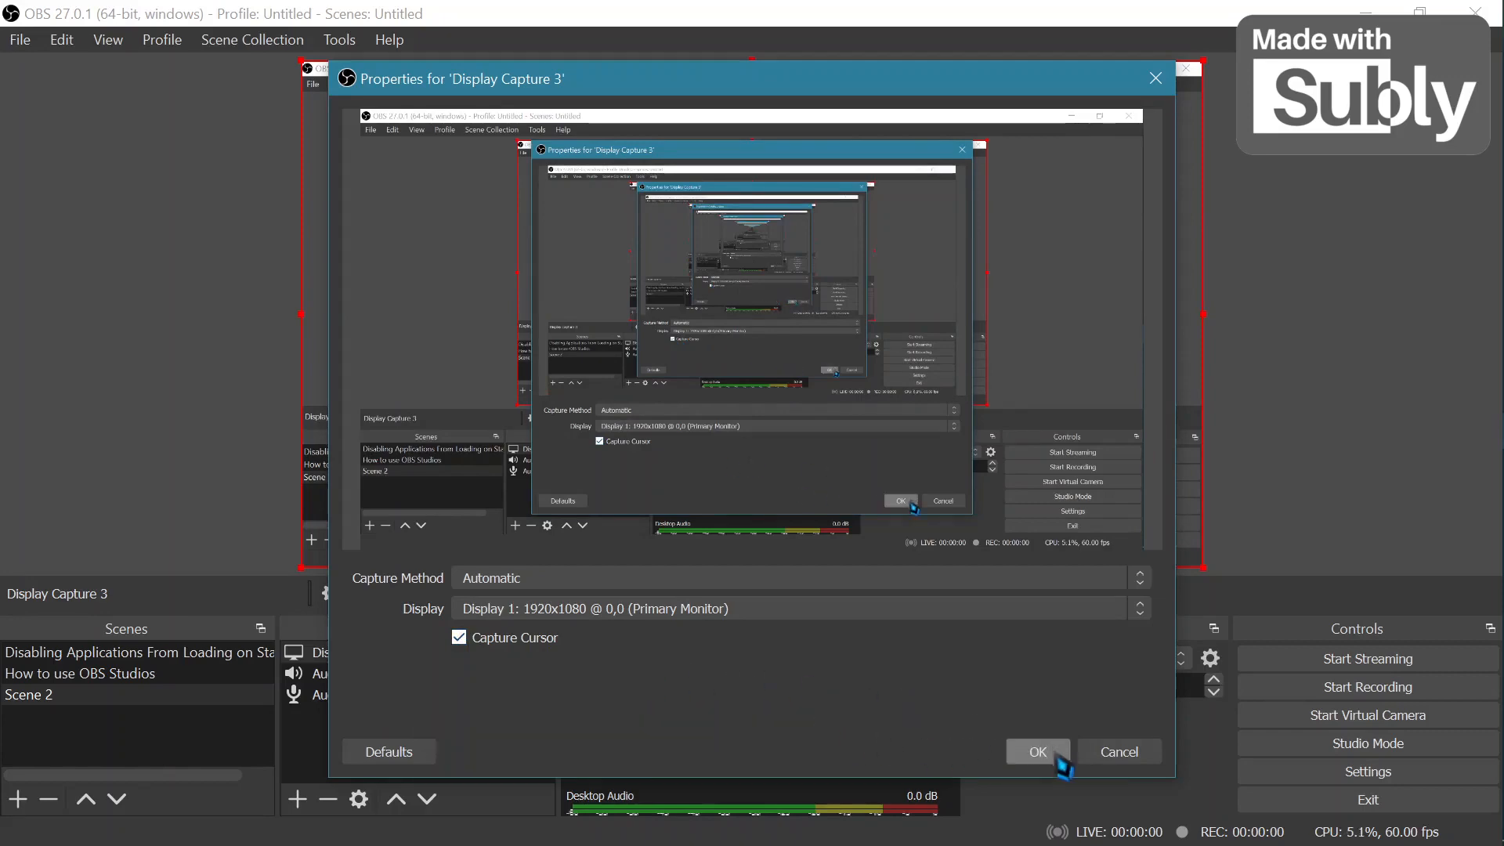
pyautogui.click(1039, 753)
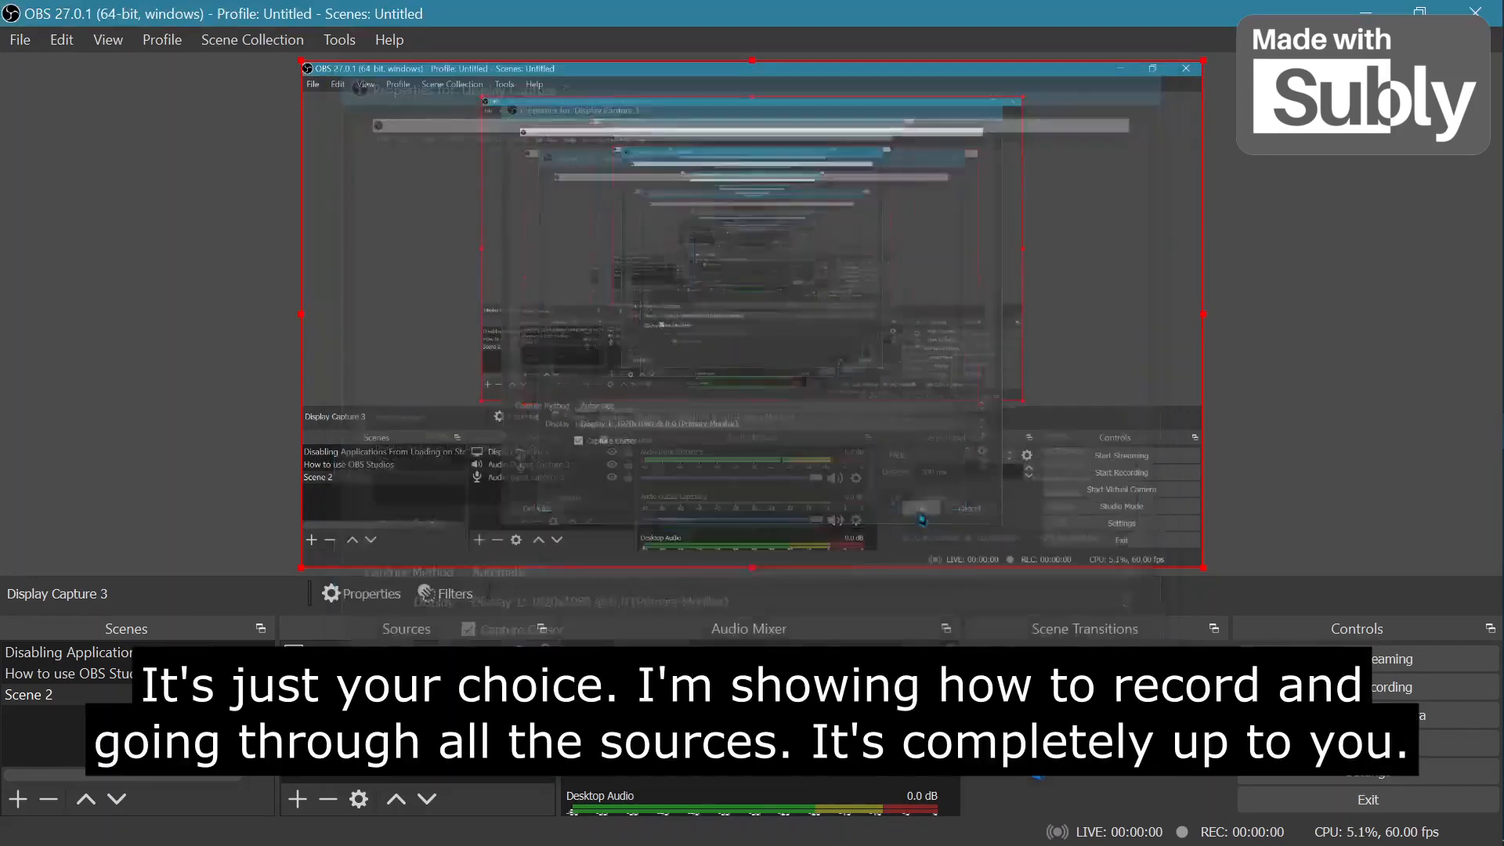
# Add a Game Capture source set to capture any fullscreen application.
pyautogui.click(297, 798)
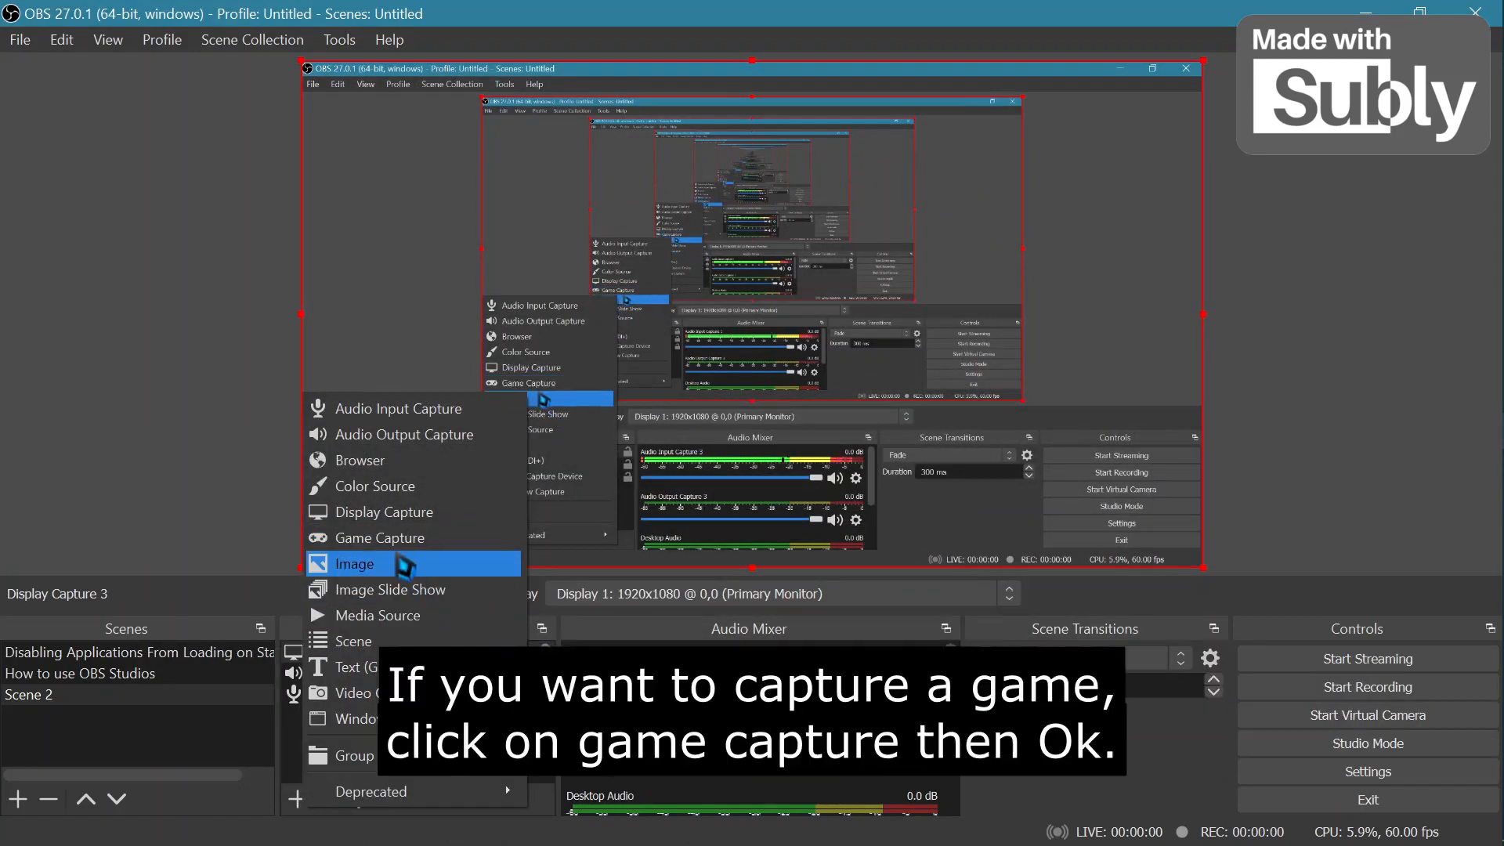
pyautogui.click(396, 538)
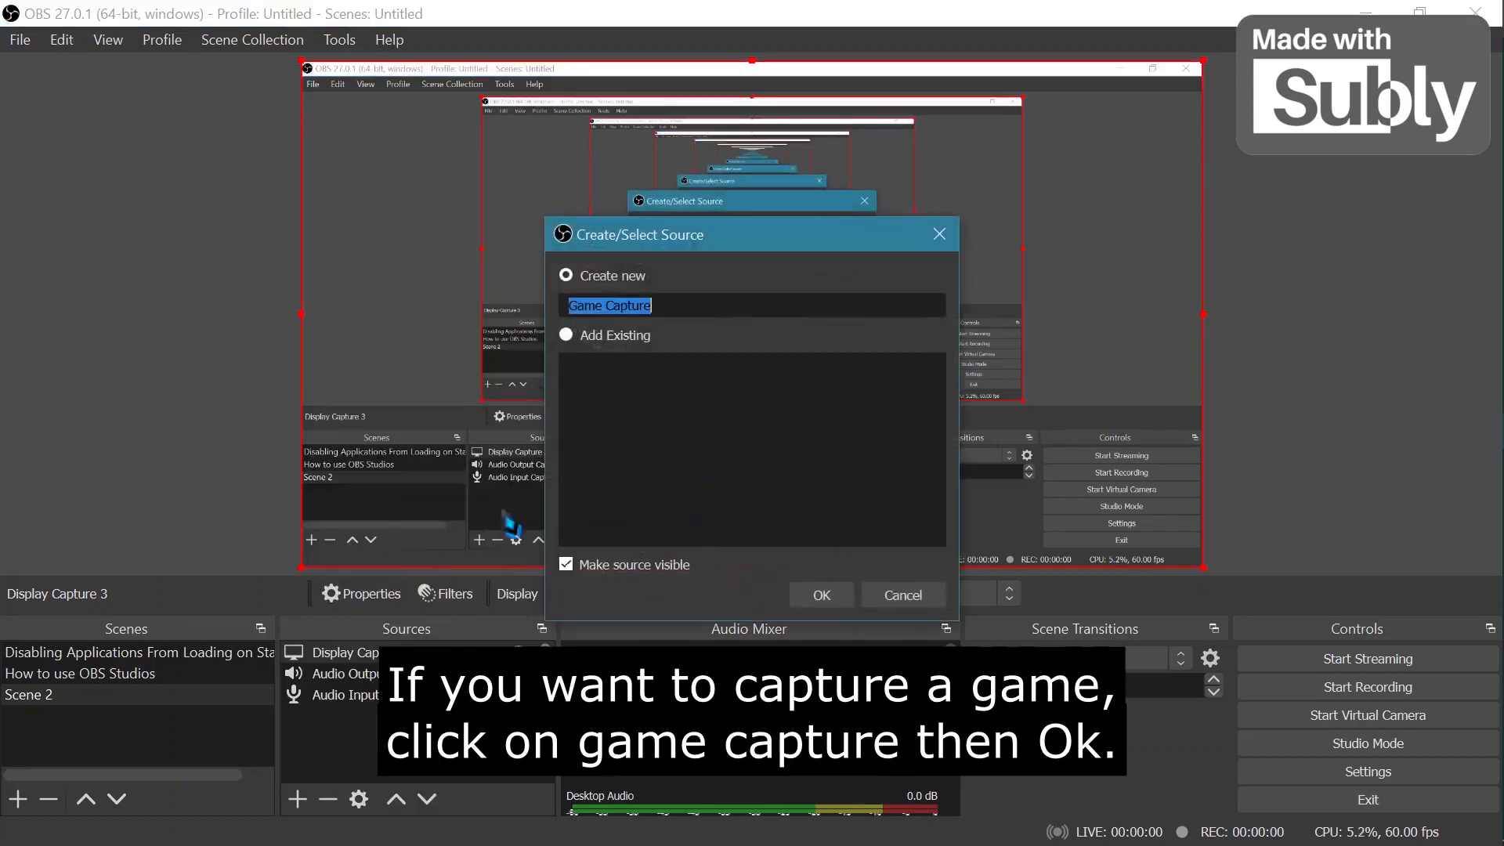
pyautogui.click(822, 595)
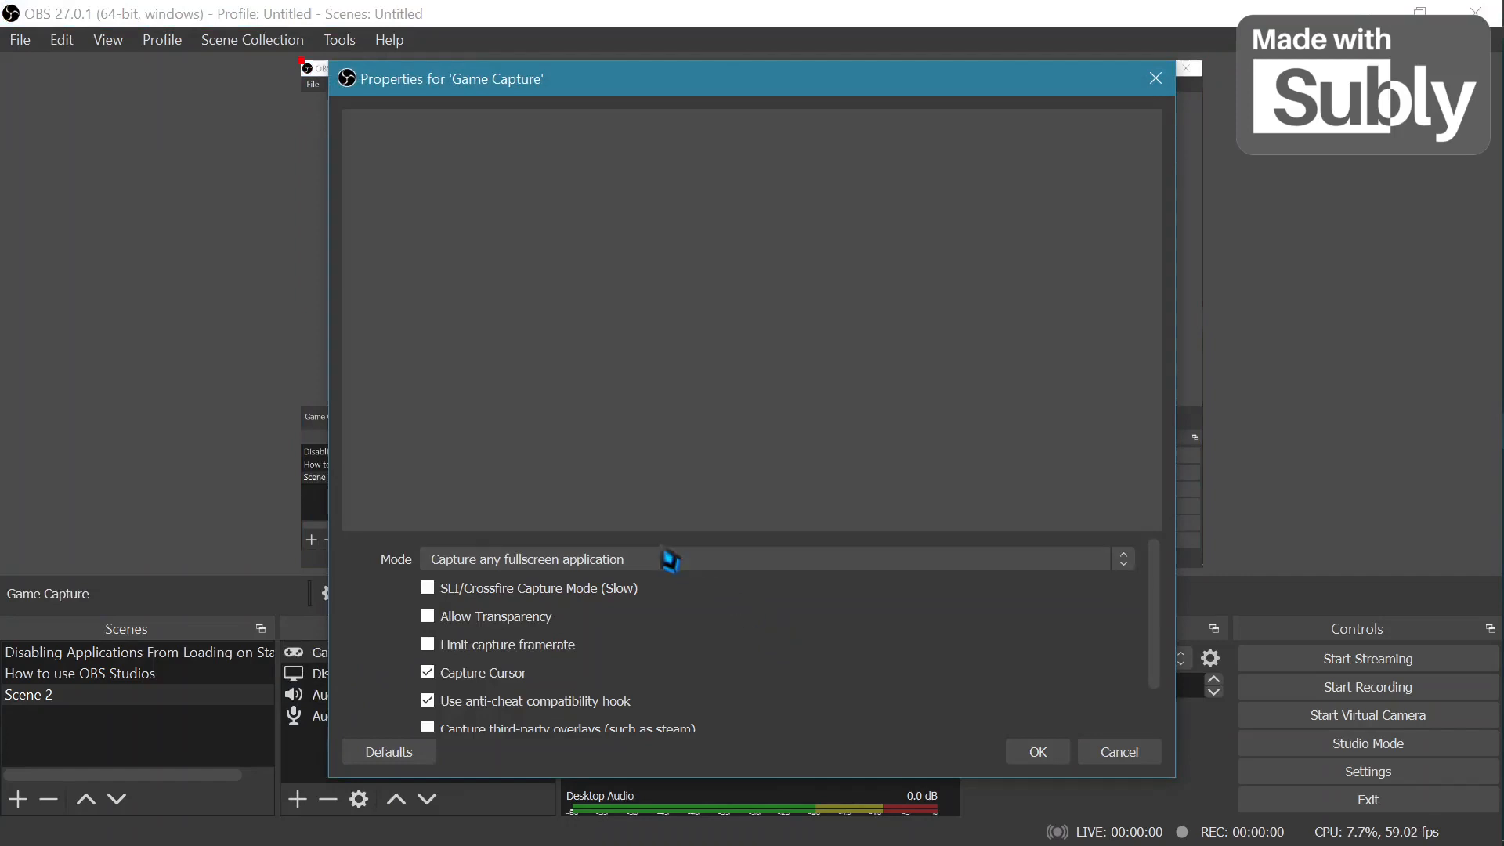
pyautogui.click(526, 561)
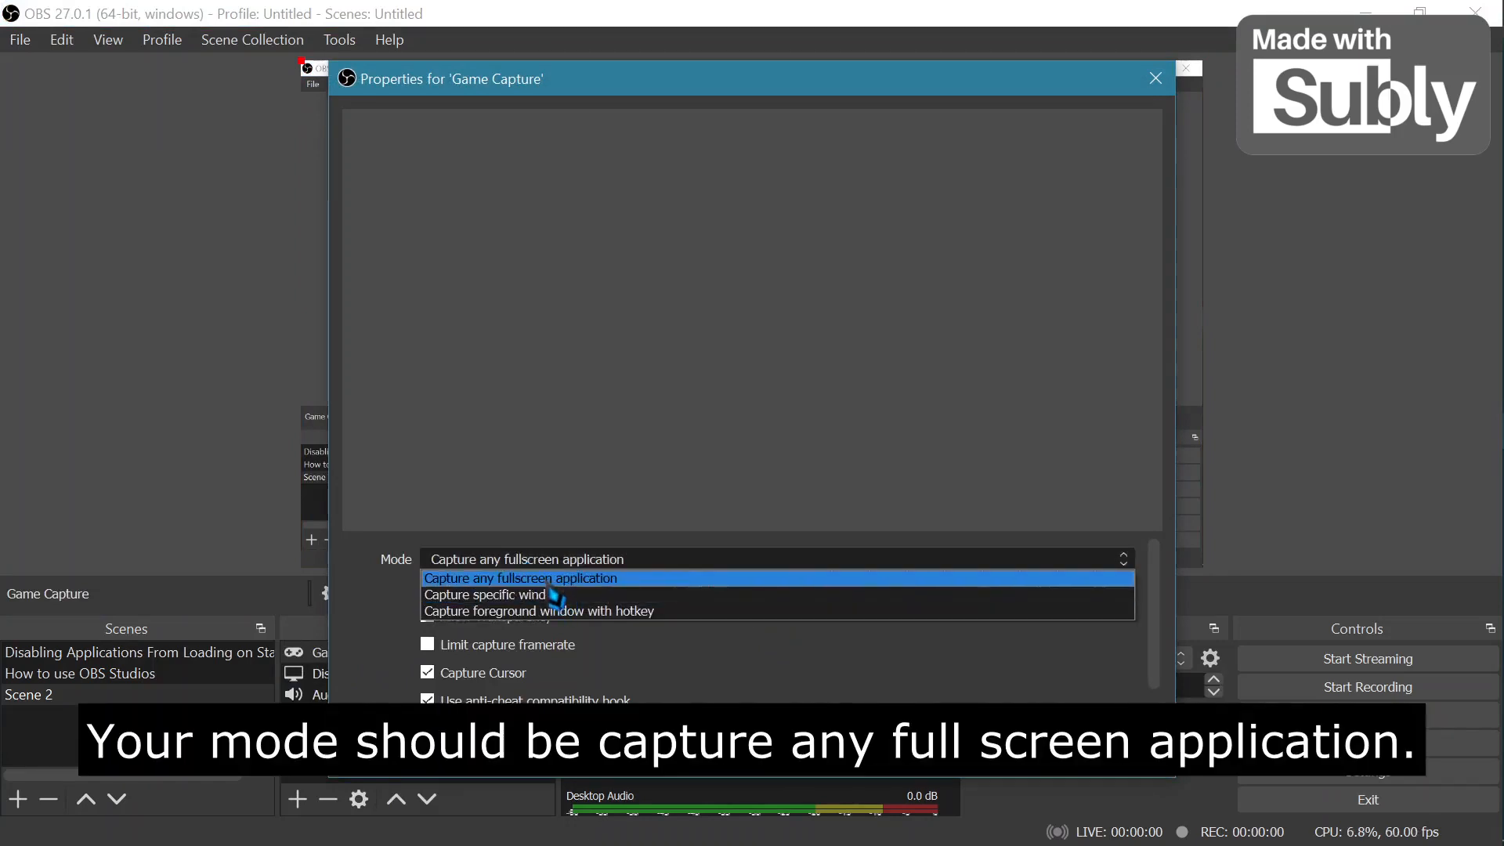
pyautogui.click(549, 584)
pyautogui.scroll(-1, 756, 678)
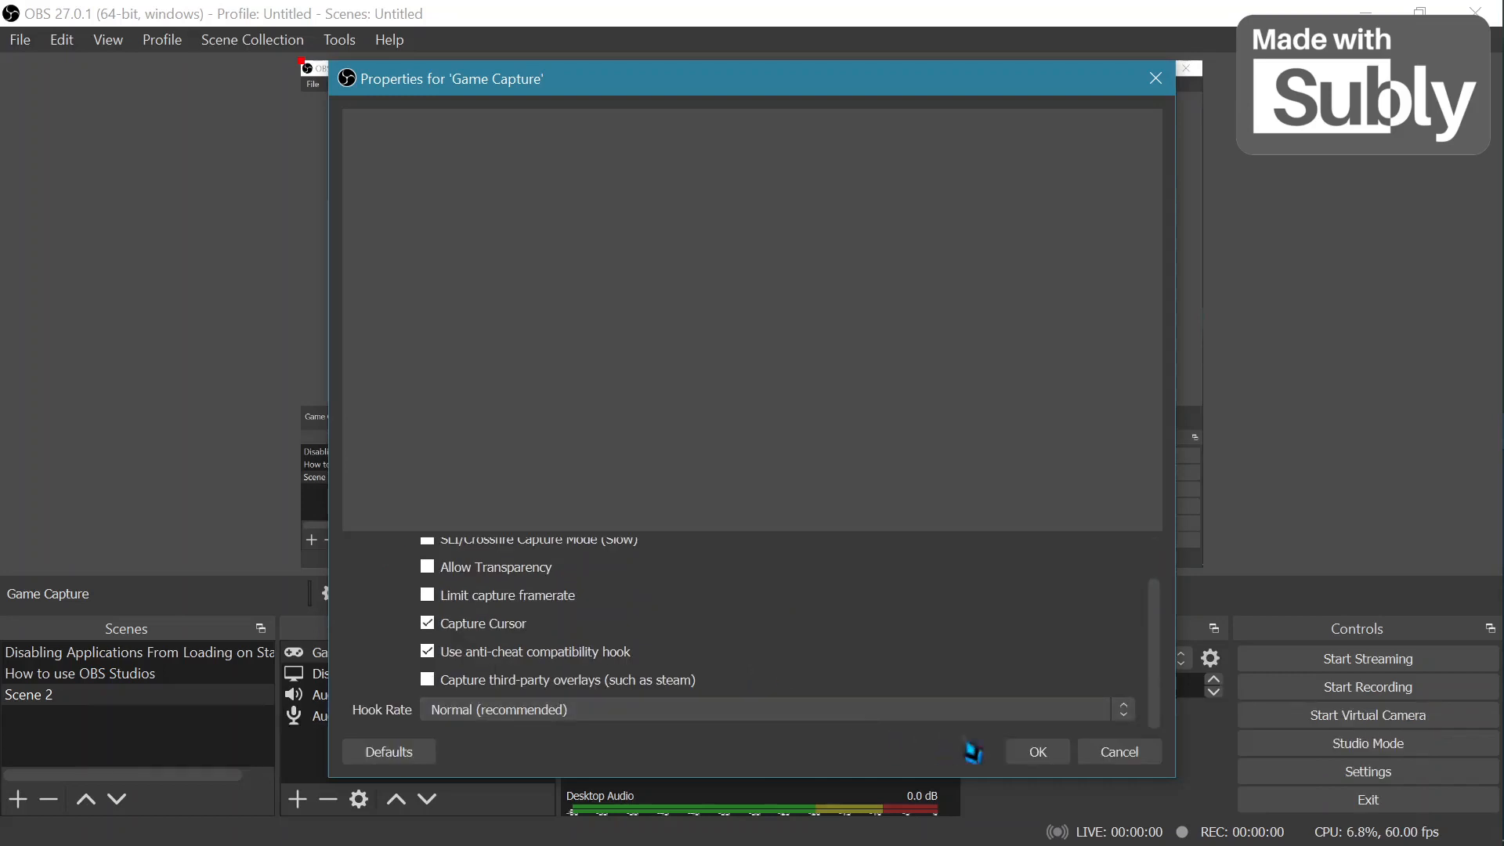
pyautogui.click(1038, 750)
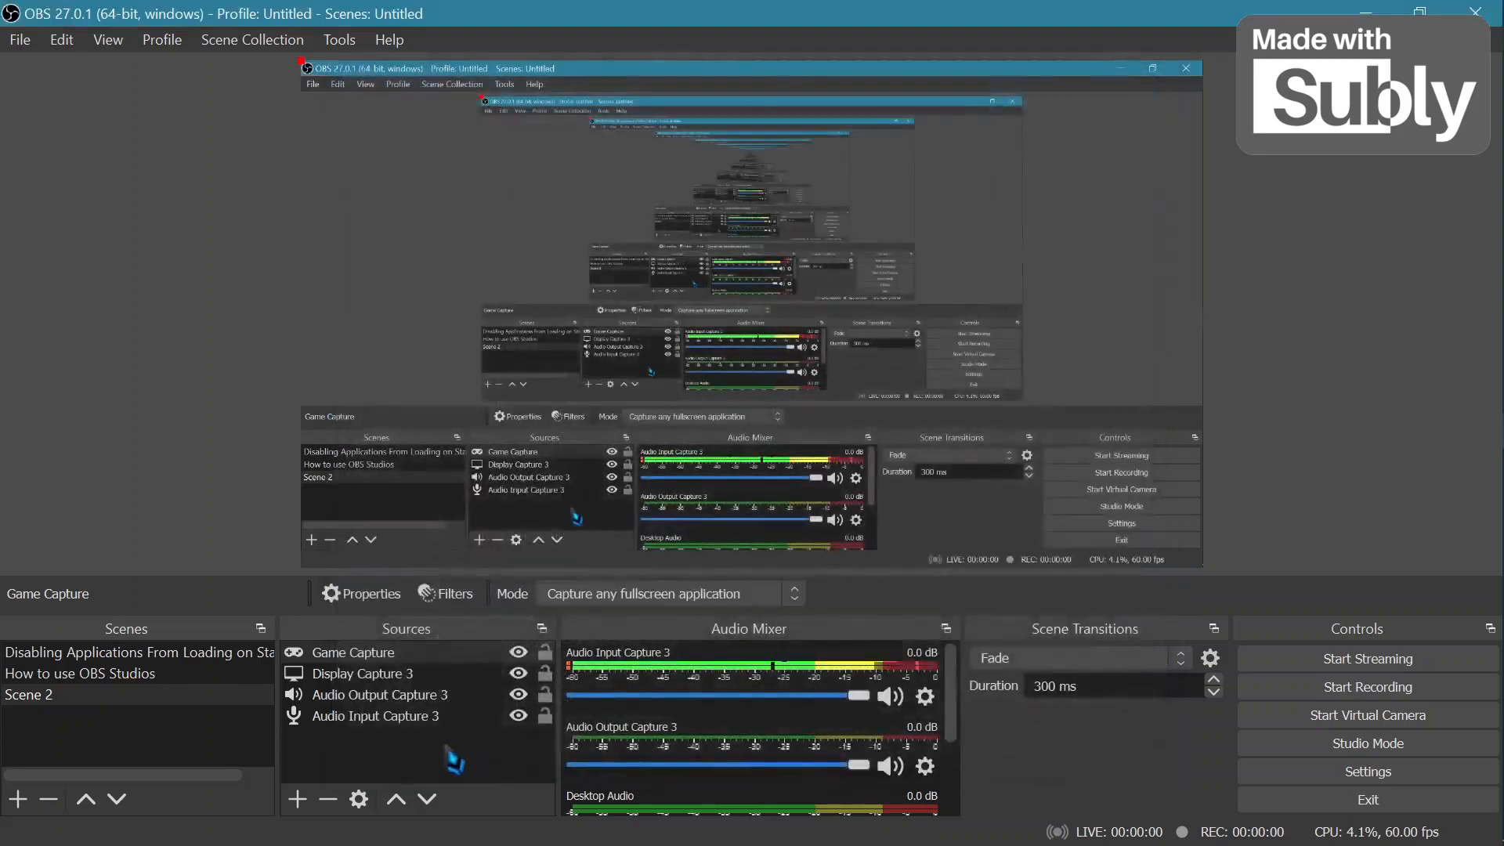
# Remove the Display Capture 3 source from the scene.
pyautogui.click(368, 673)
pyautogui.rightClick(371, 675)
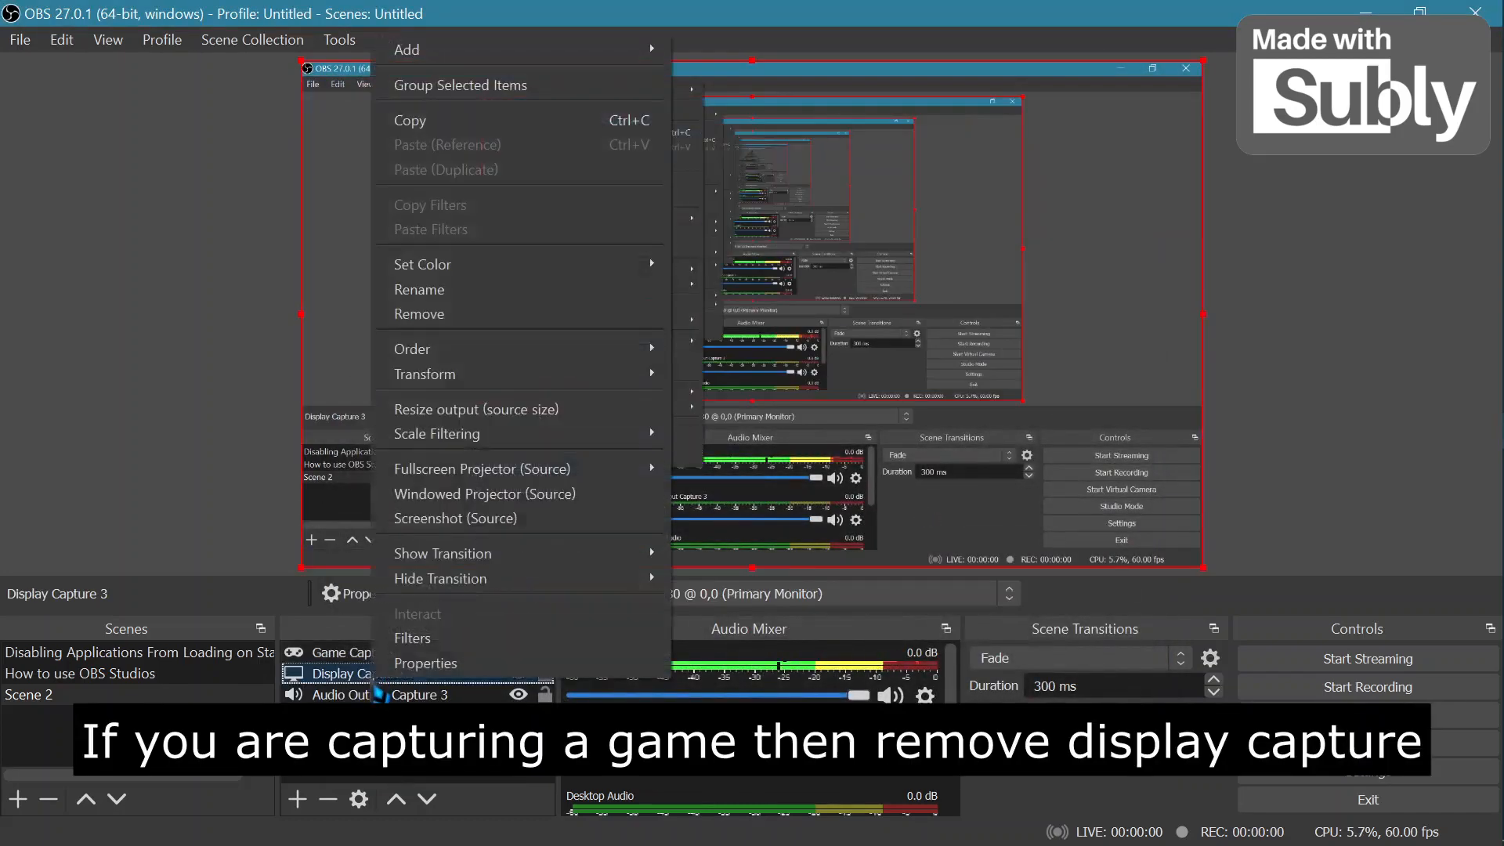
pyautogui.click(444, 315)
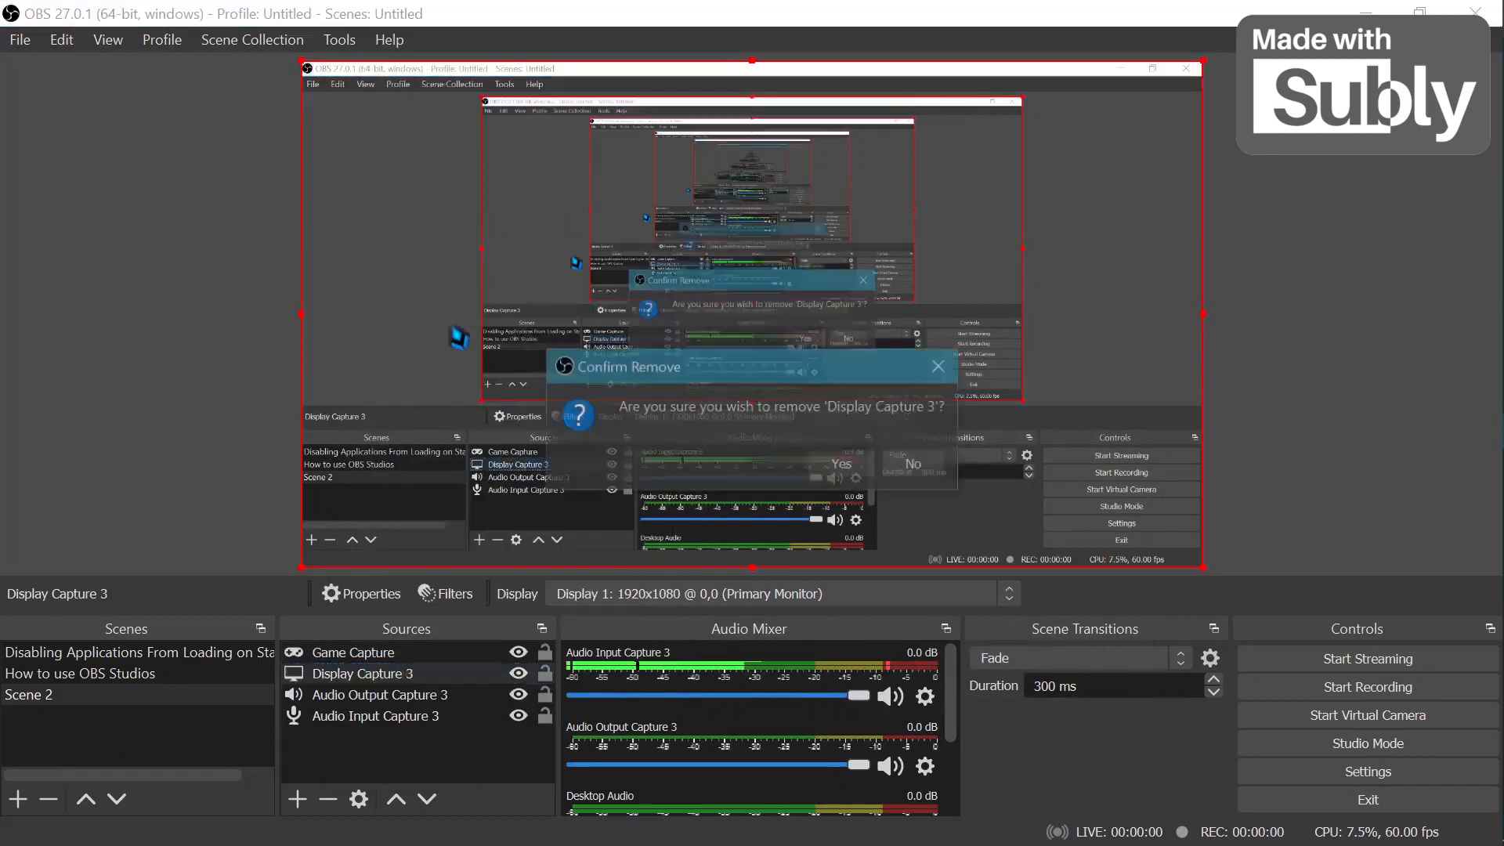
pyautogui.click(853, 468)
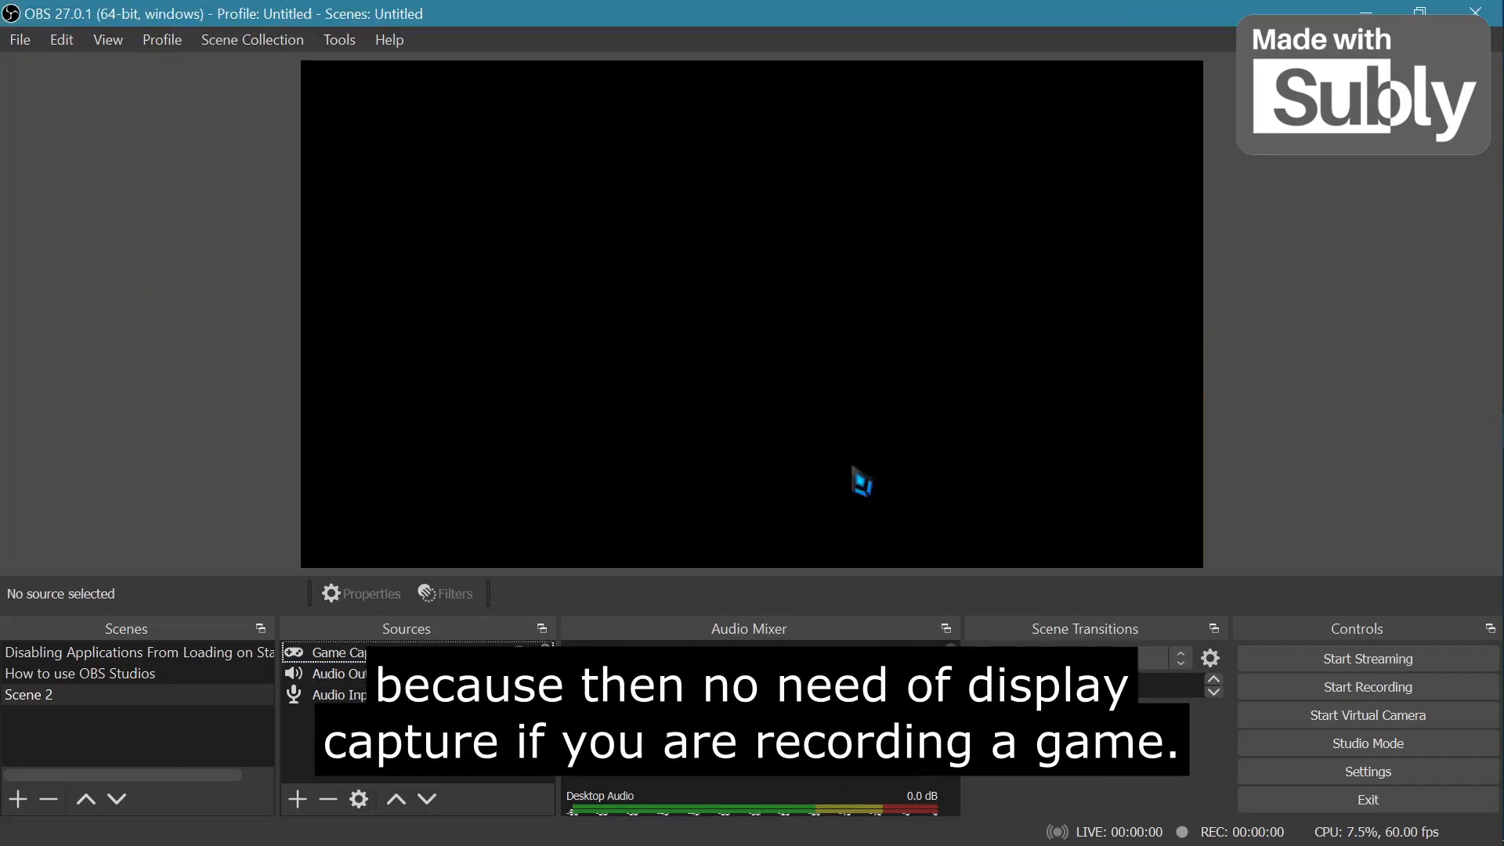
# Add a new Display Capture source to the scene, keeping its default display settings.
pyautogui.click(297, 798)
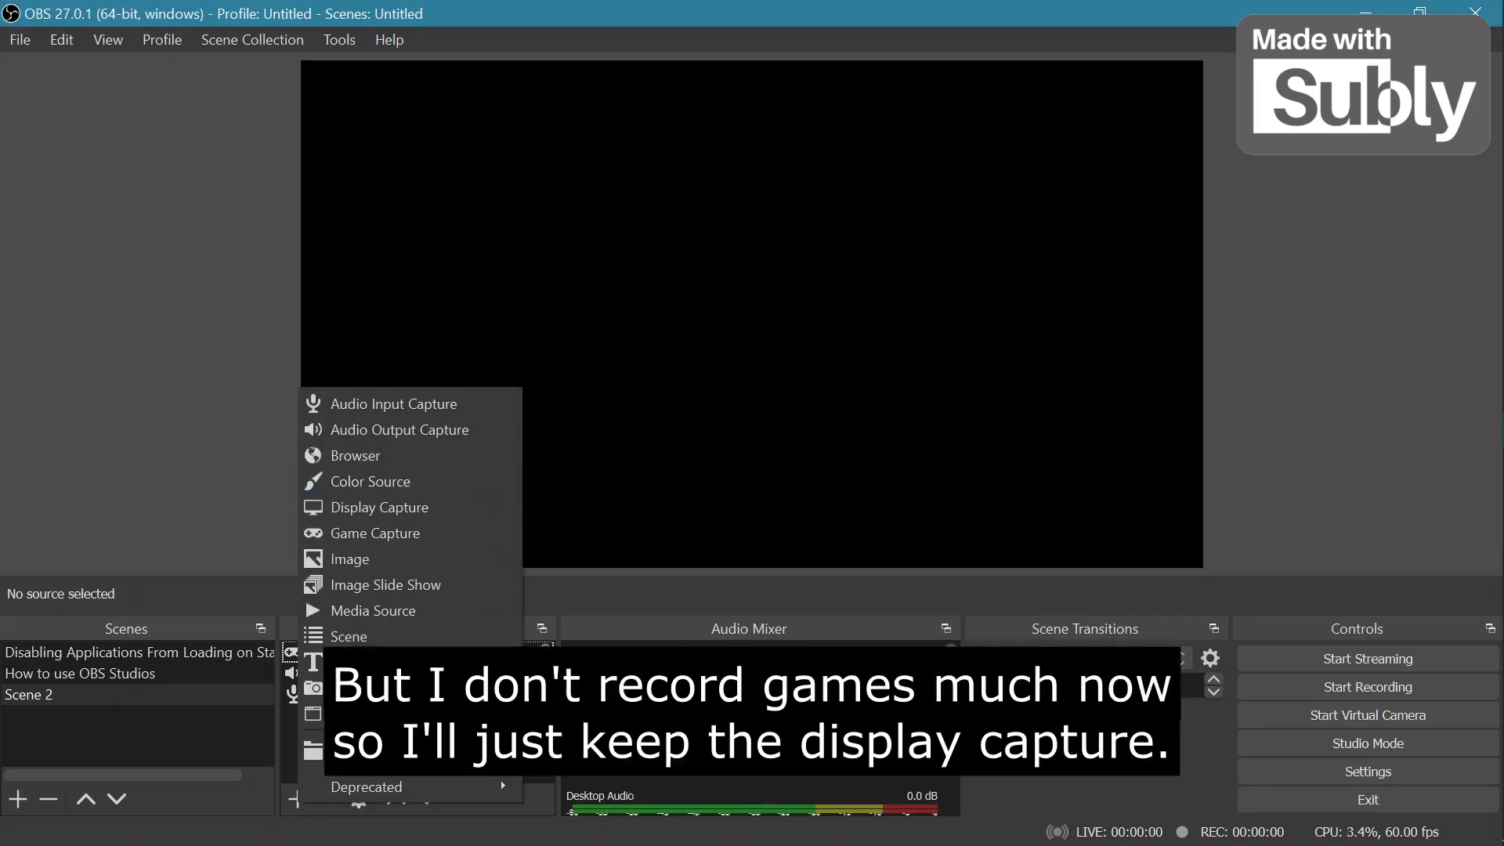
pyautogui.click(536, 719)
pyautogui.click(297, 799)
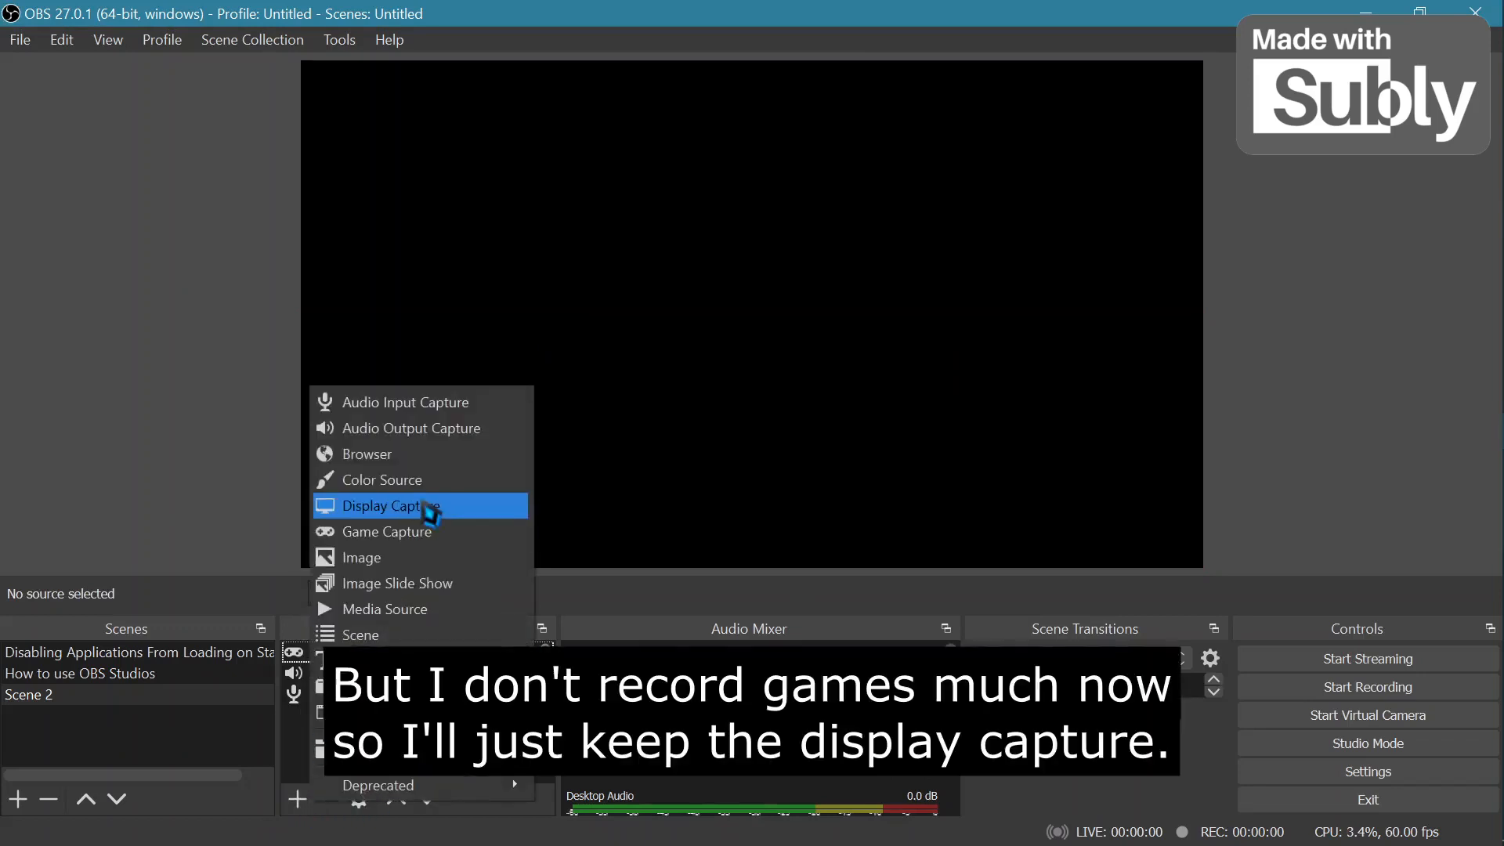
pyautogui.click(427, 509)
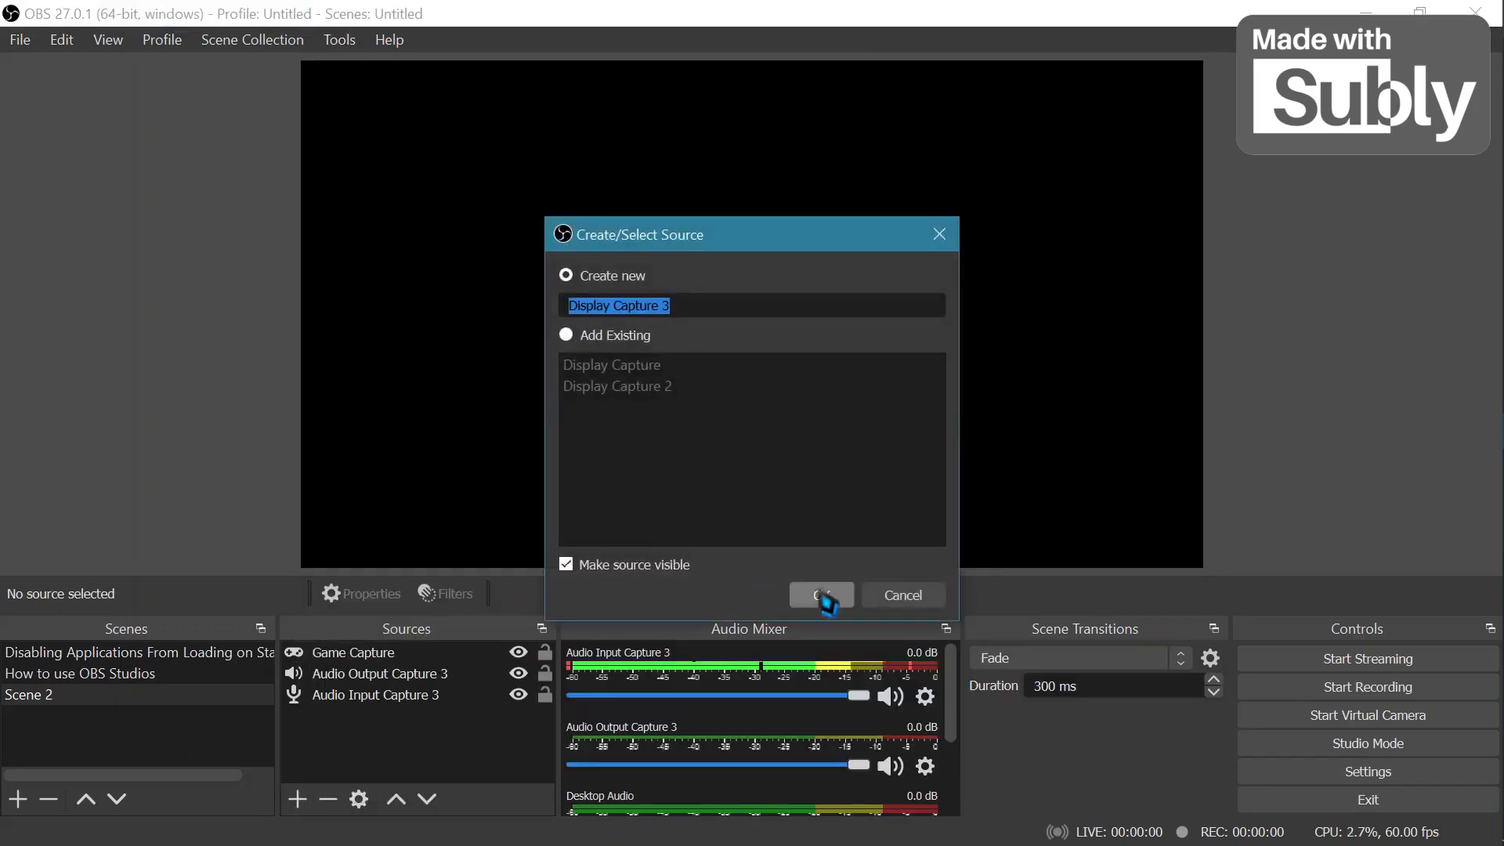
pyautogui.click(819, 594)
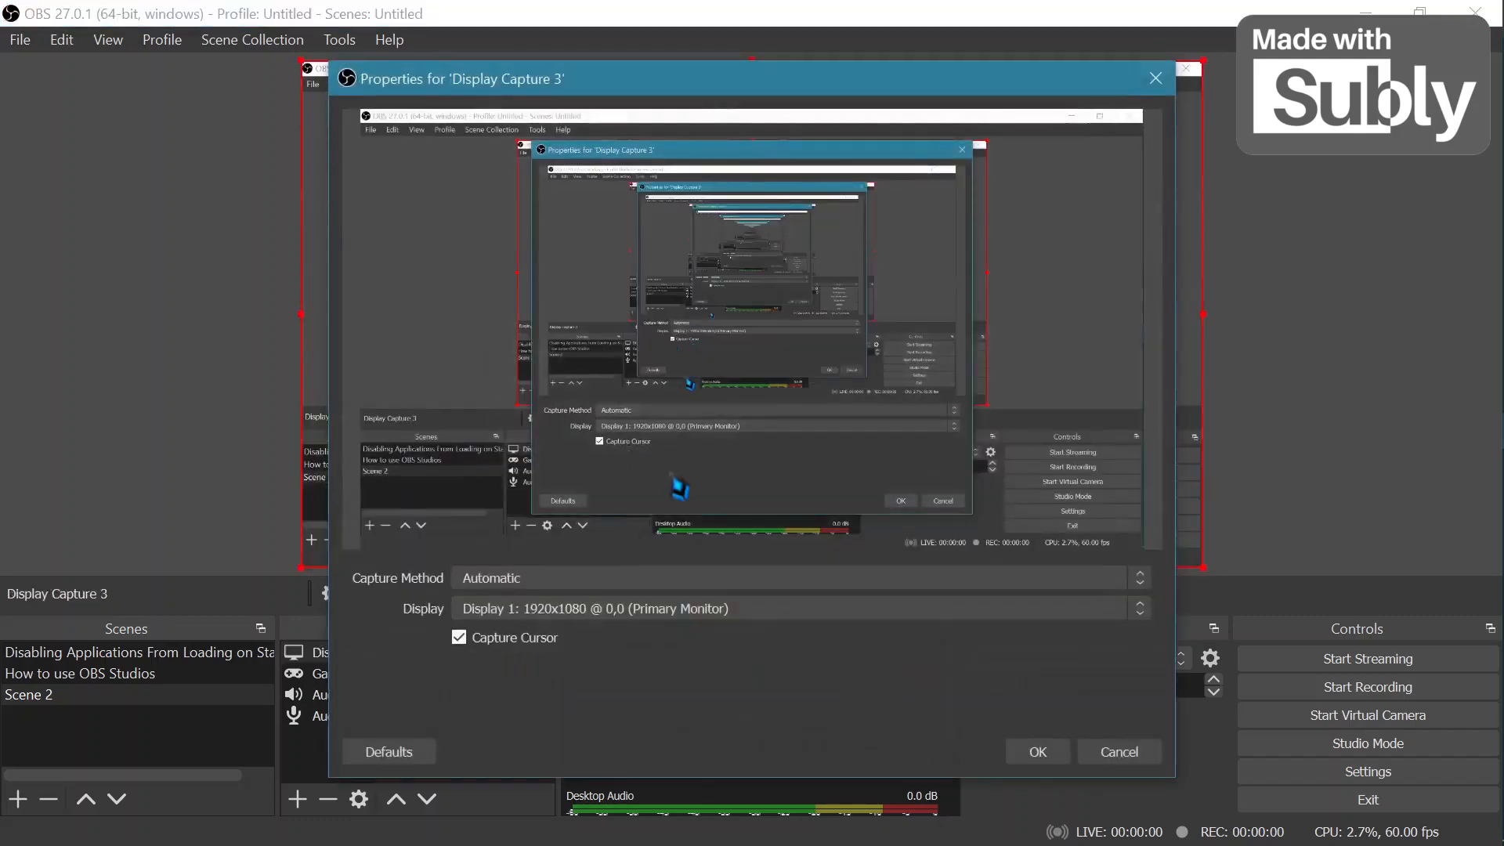
pyautogui.click(1038, 751)
# Remove the Game Capture source from the scene.
pyautogui.click(405, 672)
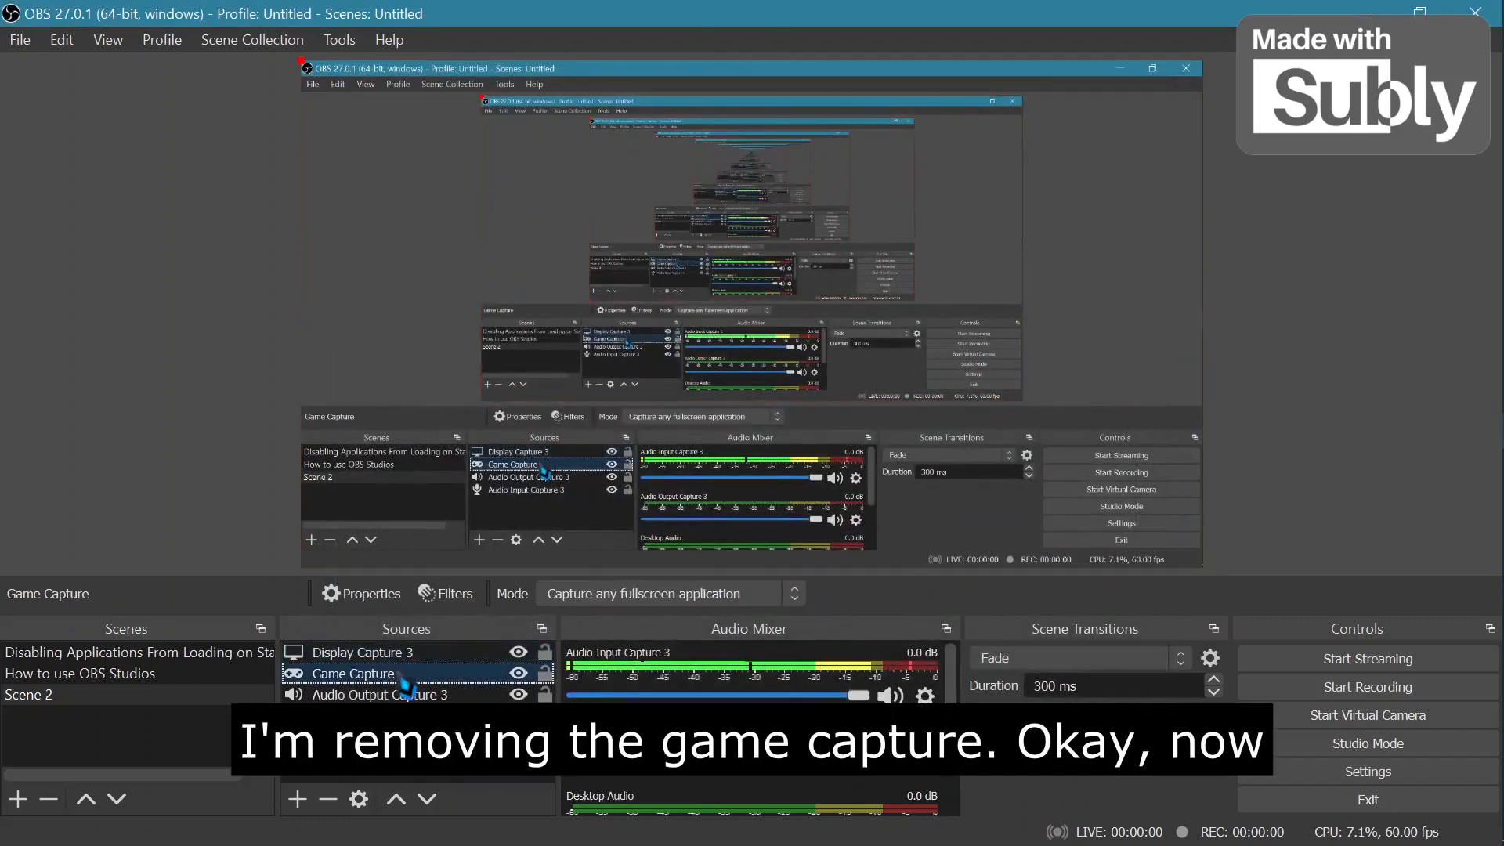
pyautogui.rightClick(402, 672)
pyautogui.click(446, 306)
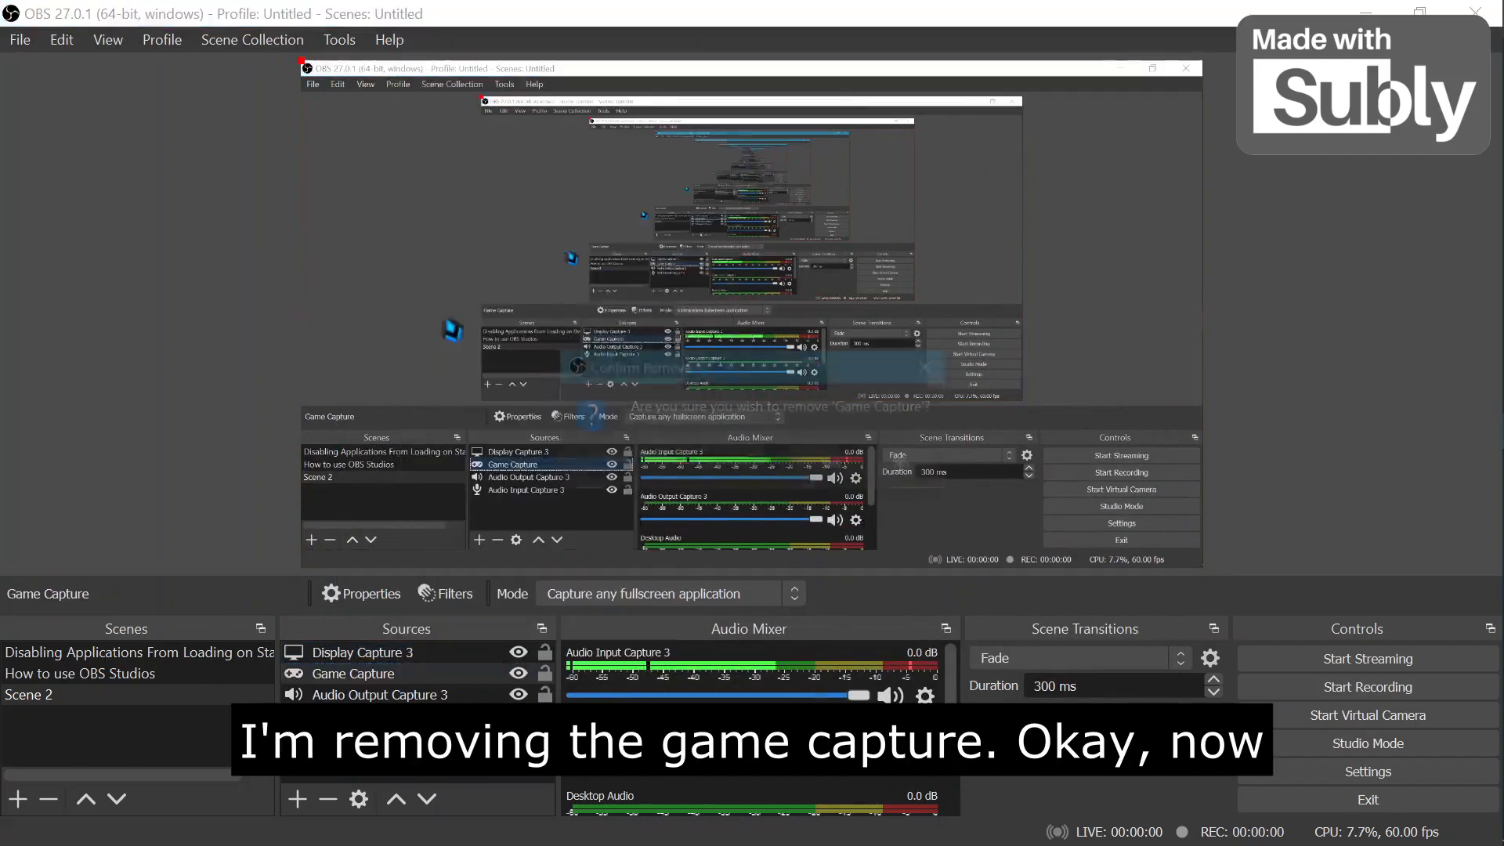
pyautogui.click(833, 464)
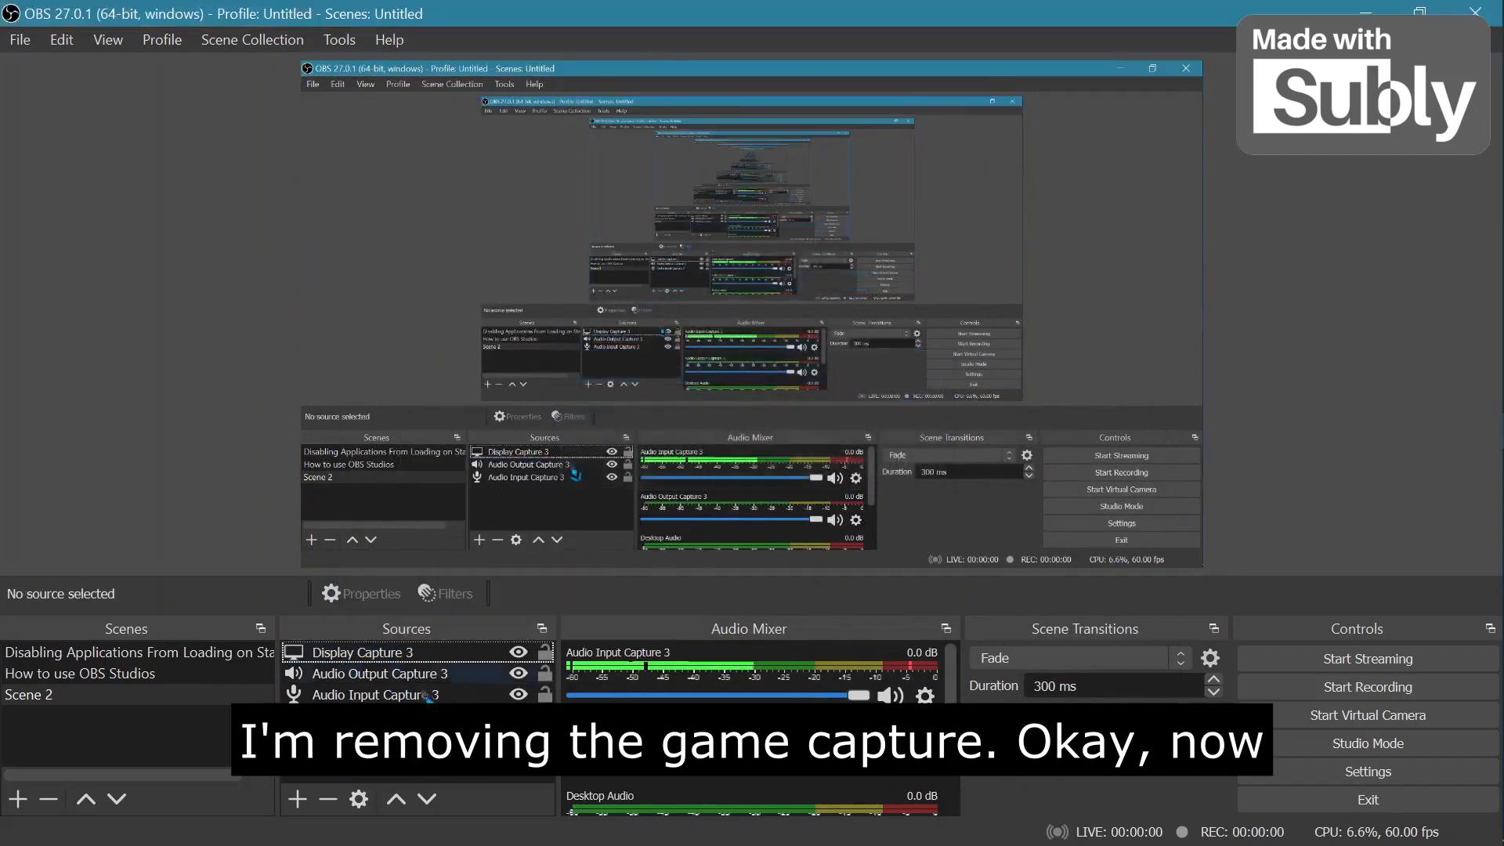
# Add a Video Capture Device source using the Integrated Webcam as the device.
pyautogui.click(298, 801)
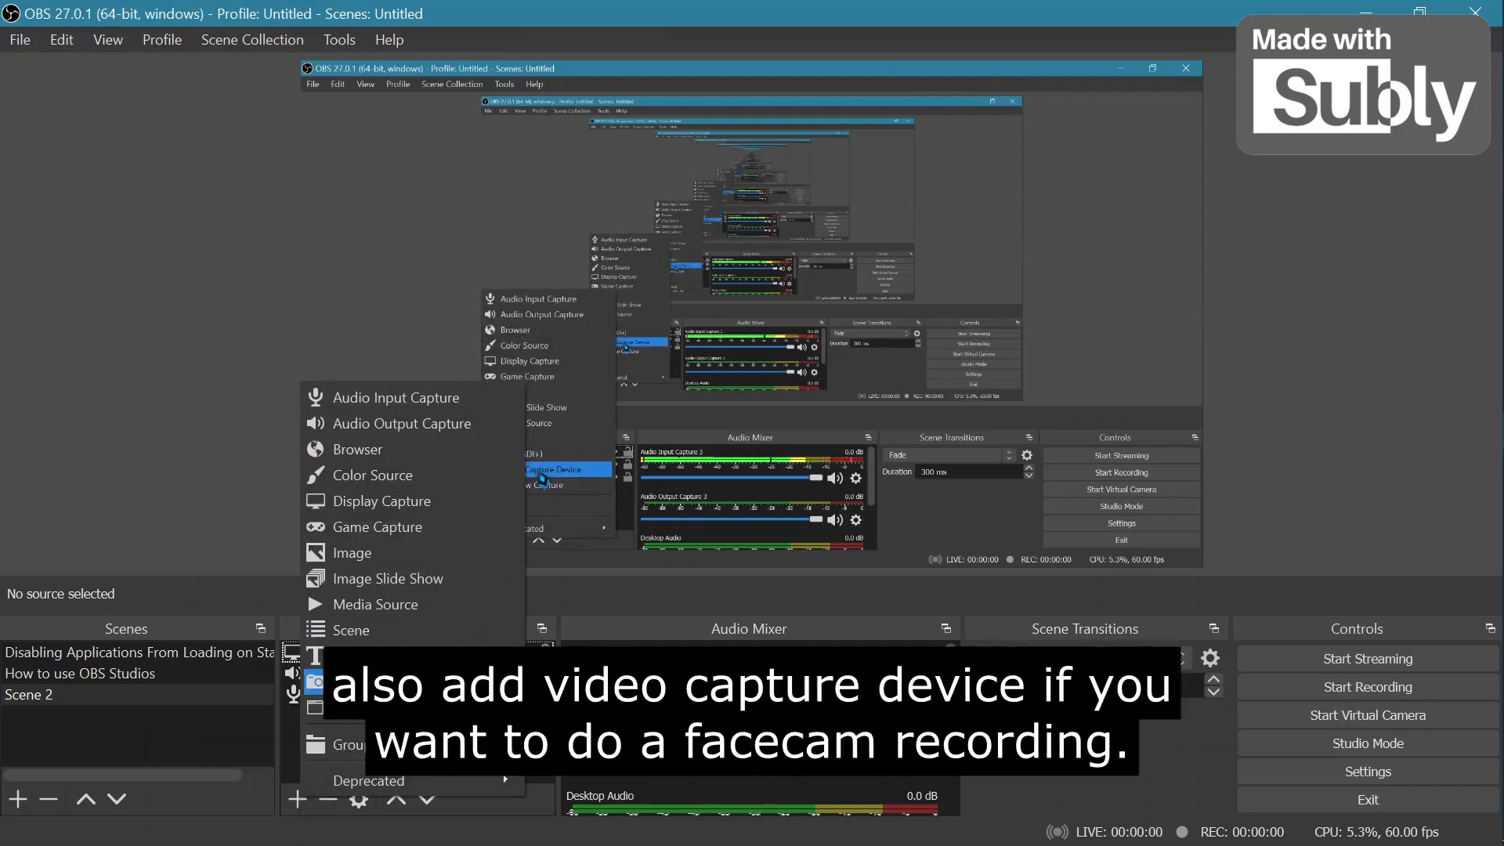
pyautogui.click(403, 687)
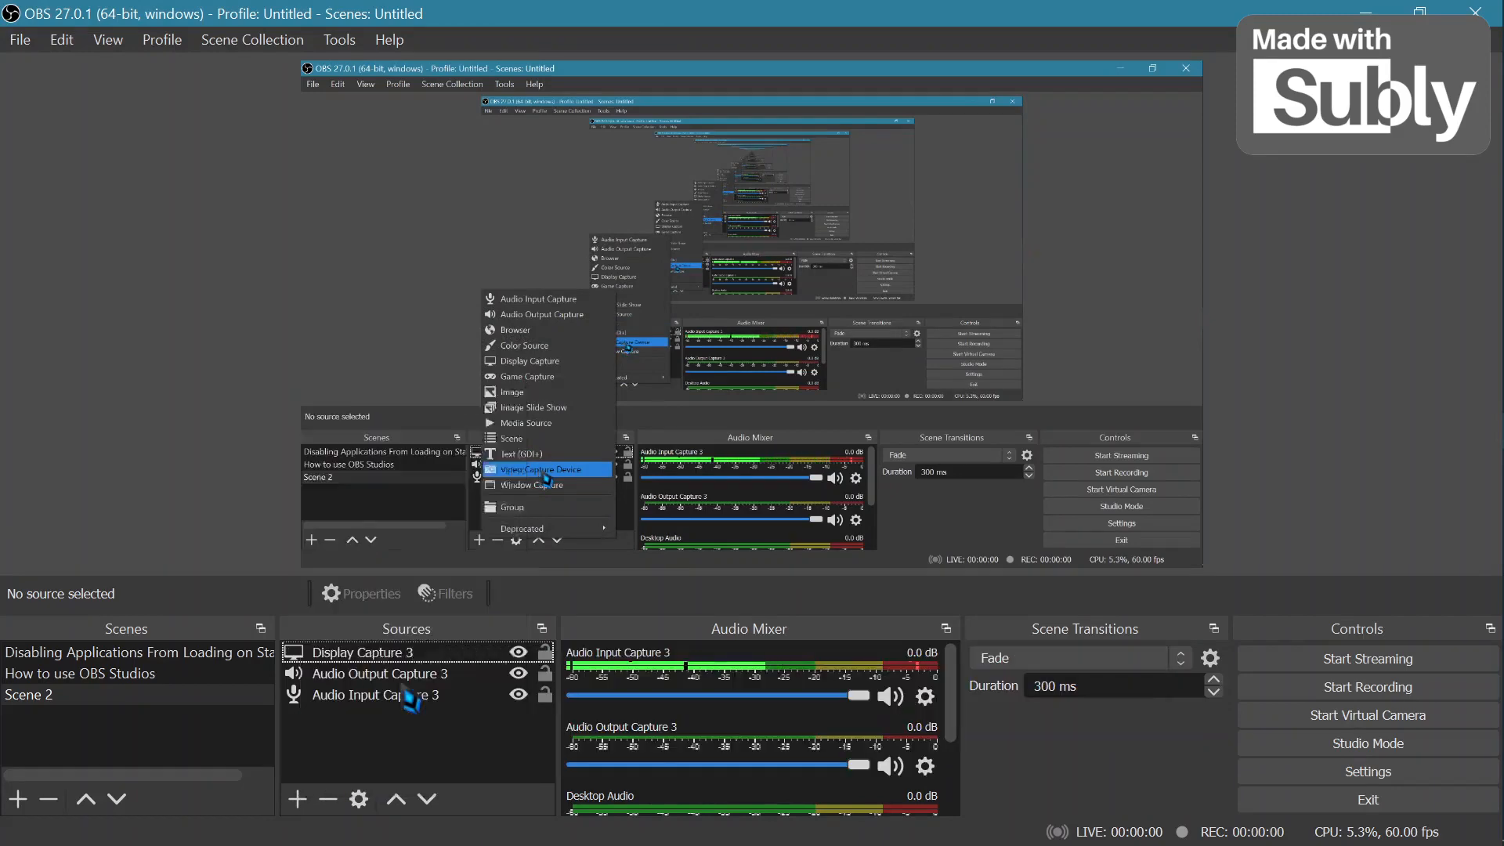
pyautogui.click(832, 599)
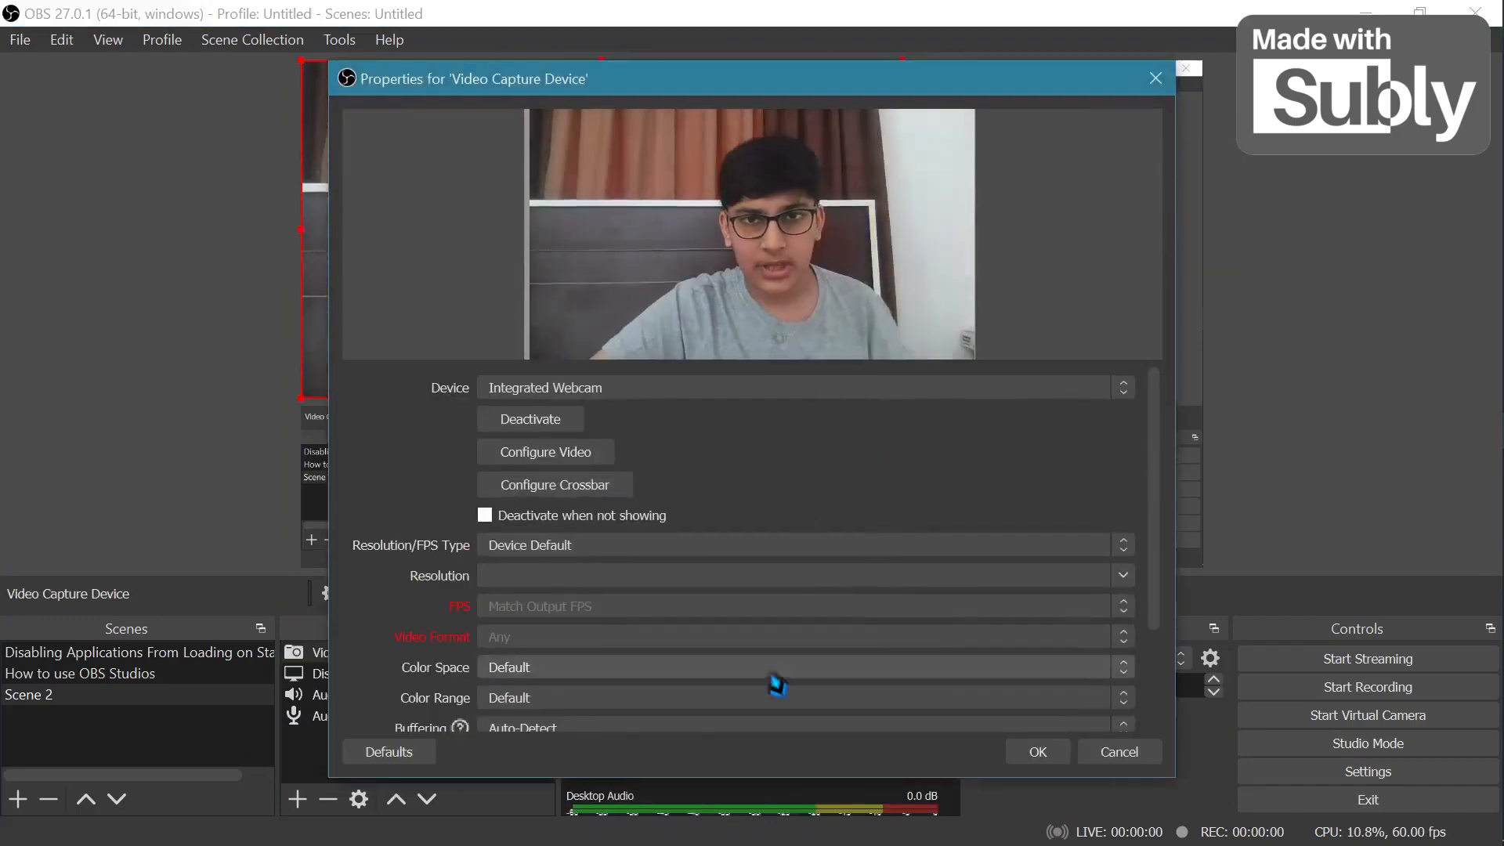
pyautogui.scroll(-5, 775, 682)
pyautogui.scroll(5, 689, 432)
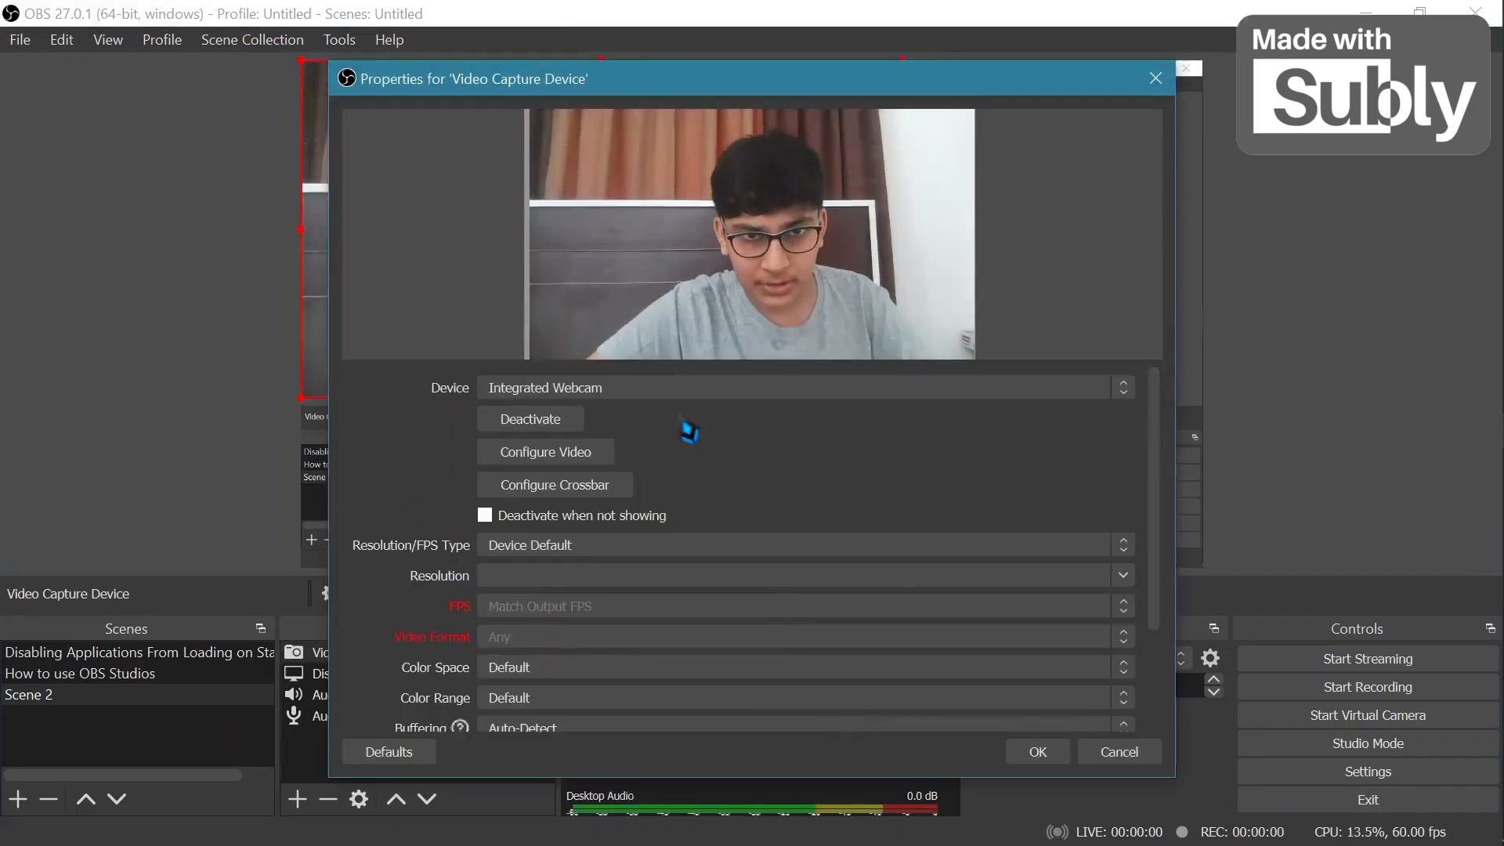
pyautogui.click(593, 389)
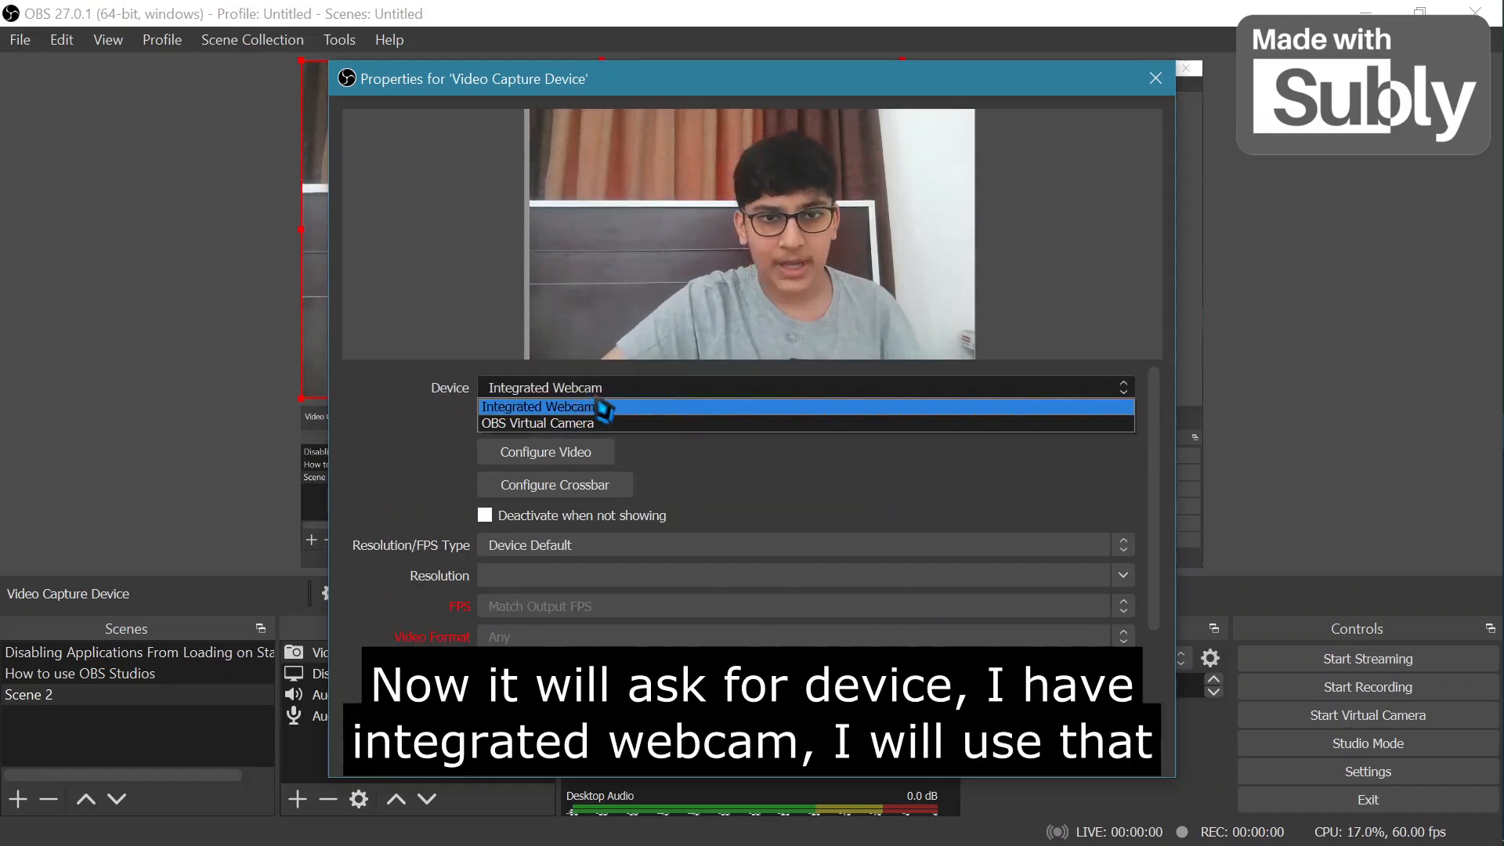
pyautogui.click(603, 408)
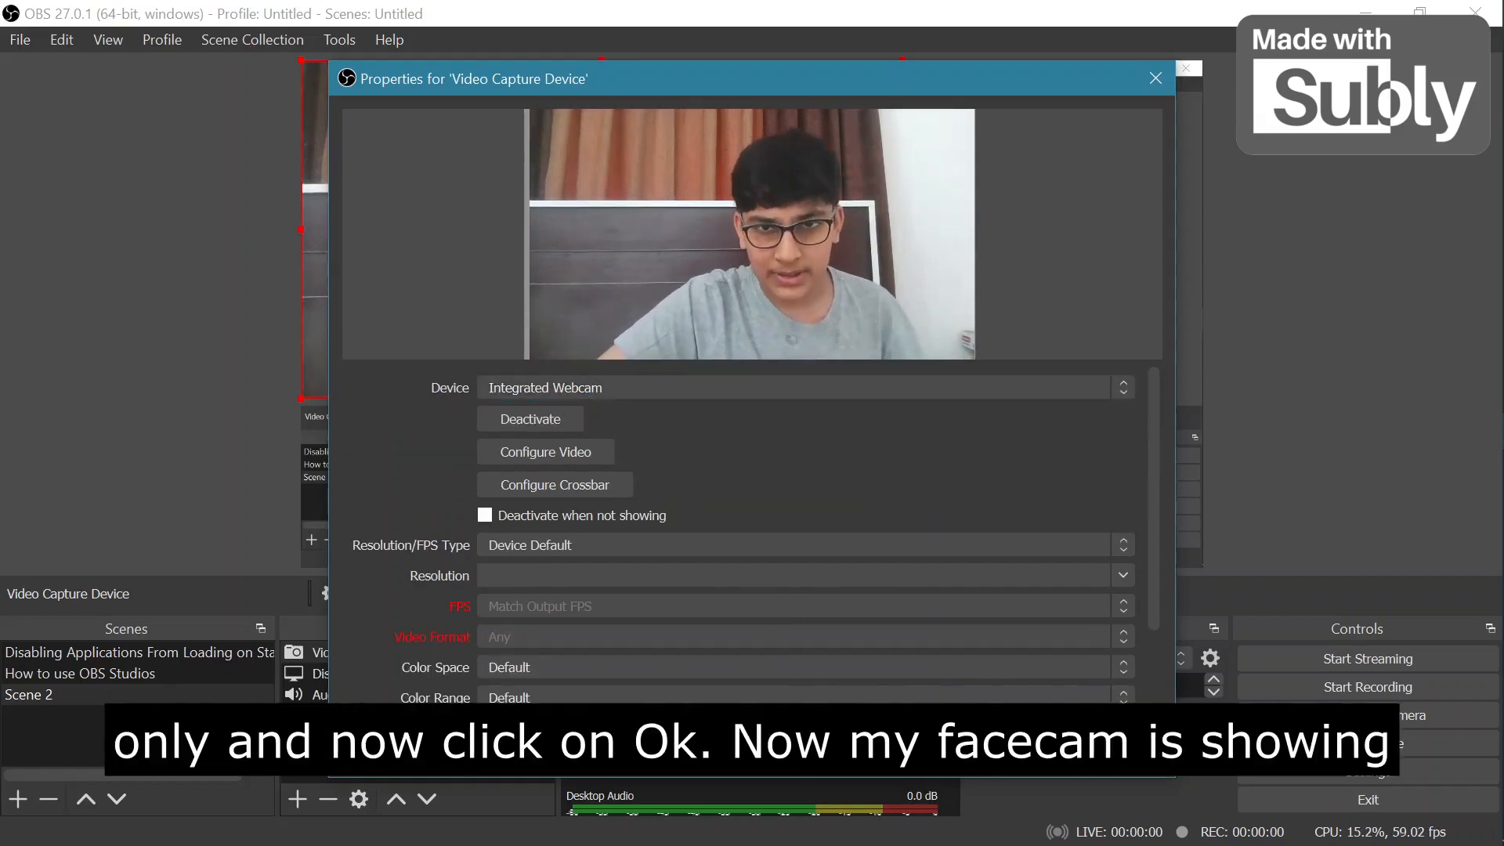
pyautogui.click(1034, 747)
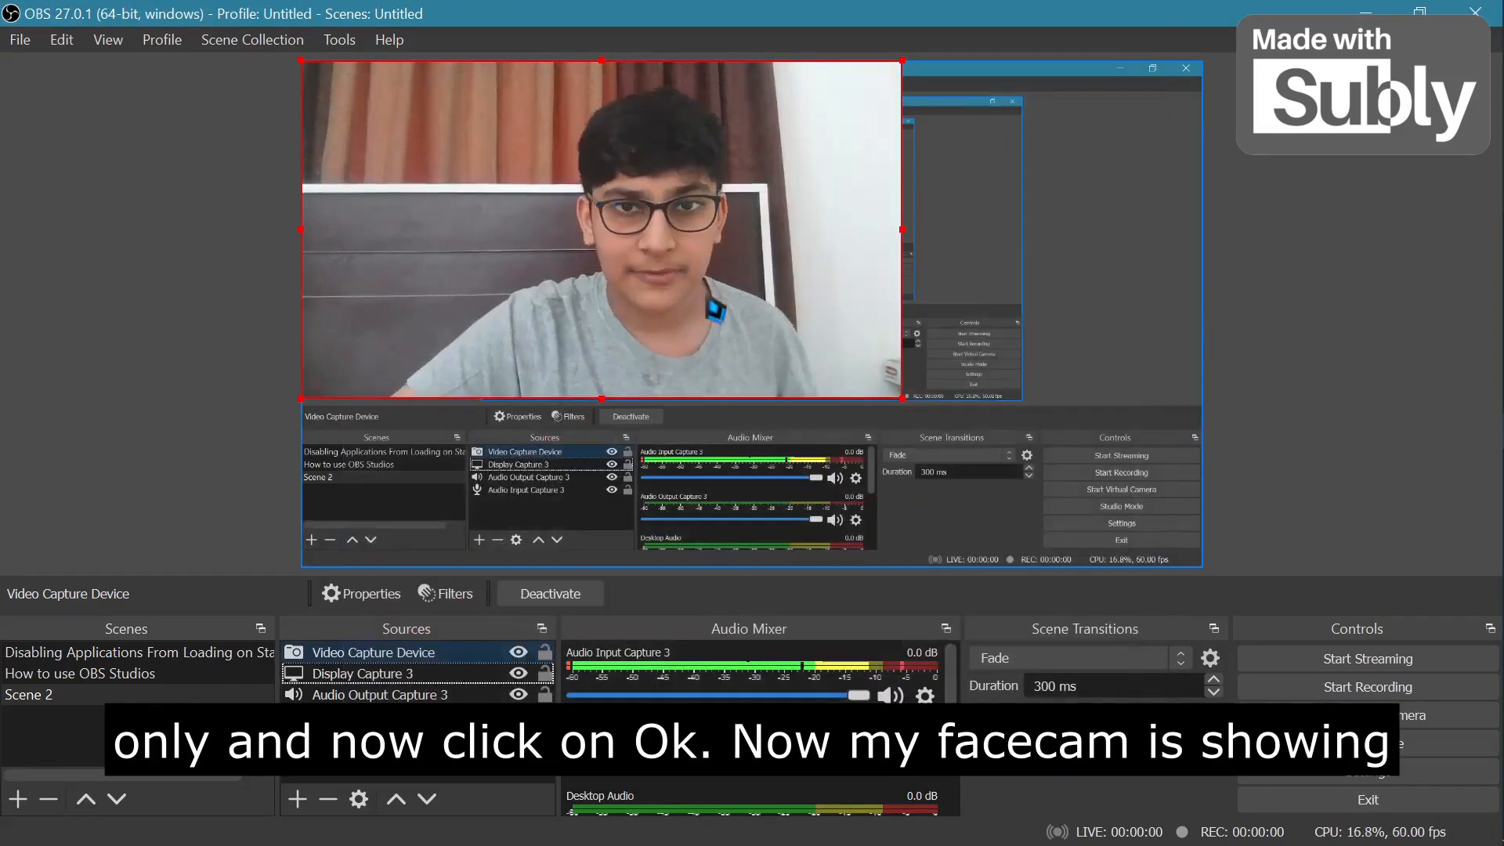
# Remove the Video Capture Device webcam source from the scene.
pyautogui.moveTo(903, 409); pyautogui.dragTo(987, 445)
pyautogui.click(431, 653)
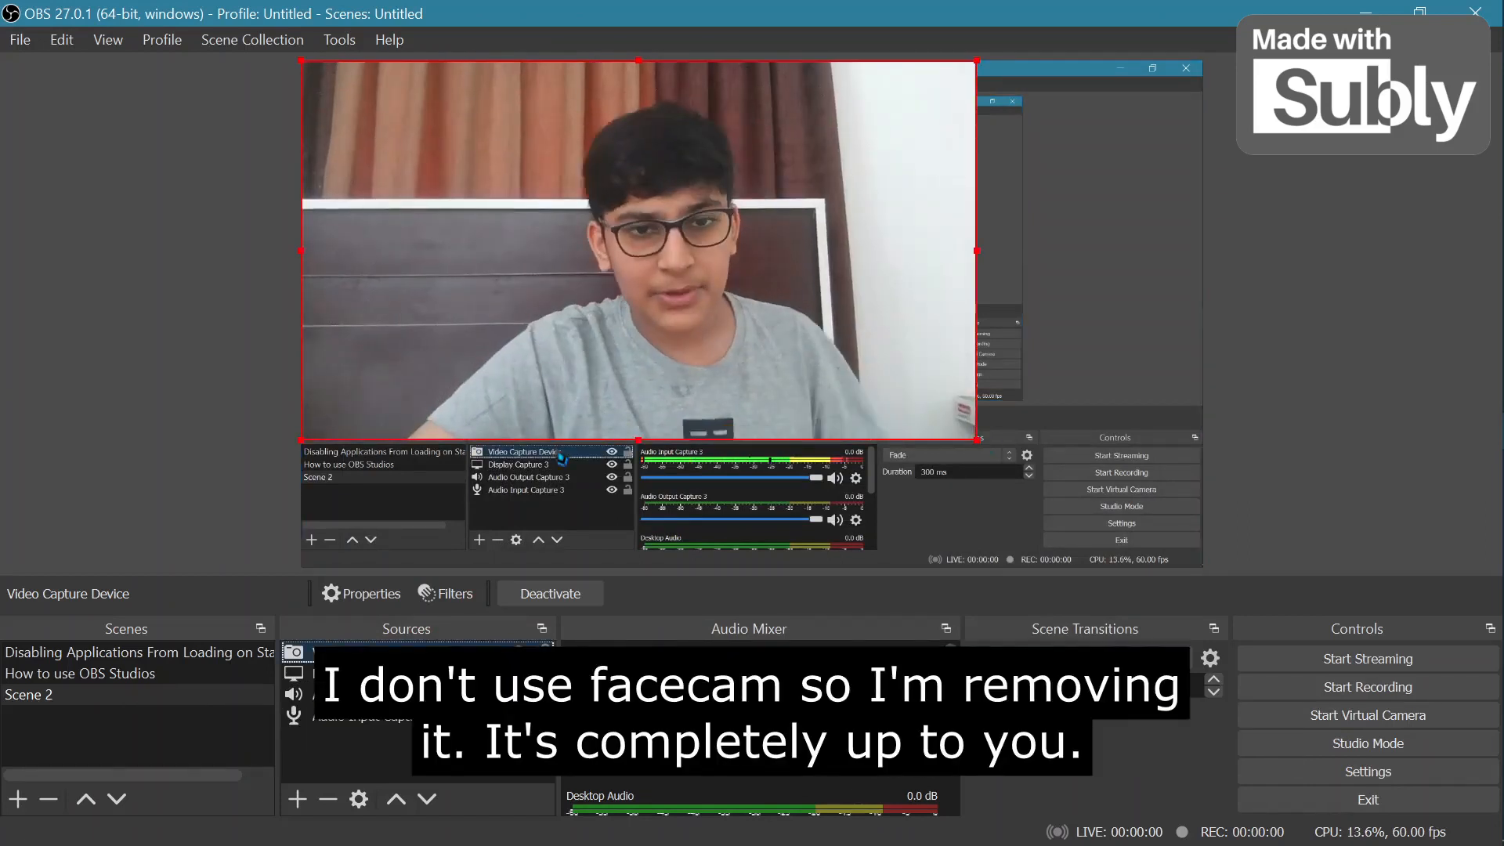
pyautogui.rightClick(430, 652)
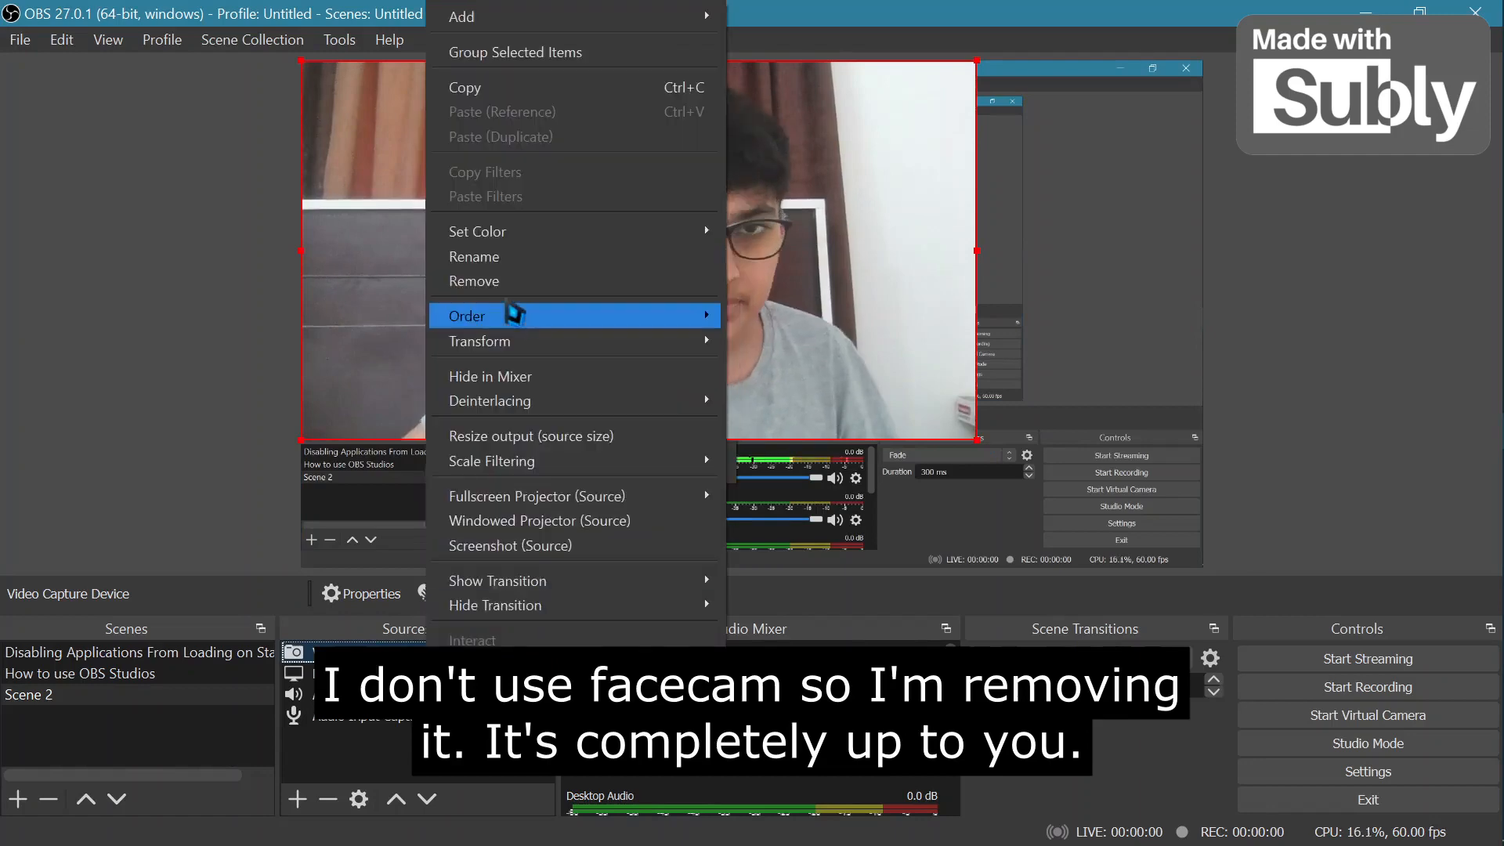
pyautogui.click(501, 280)
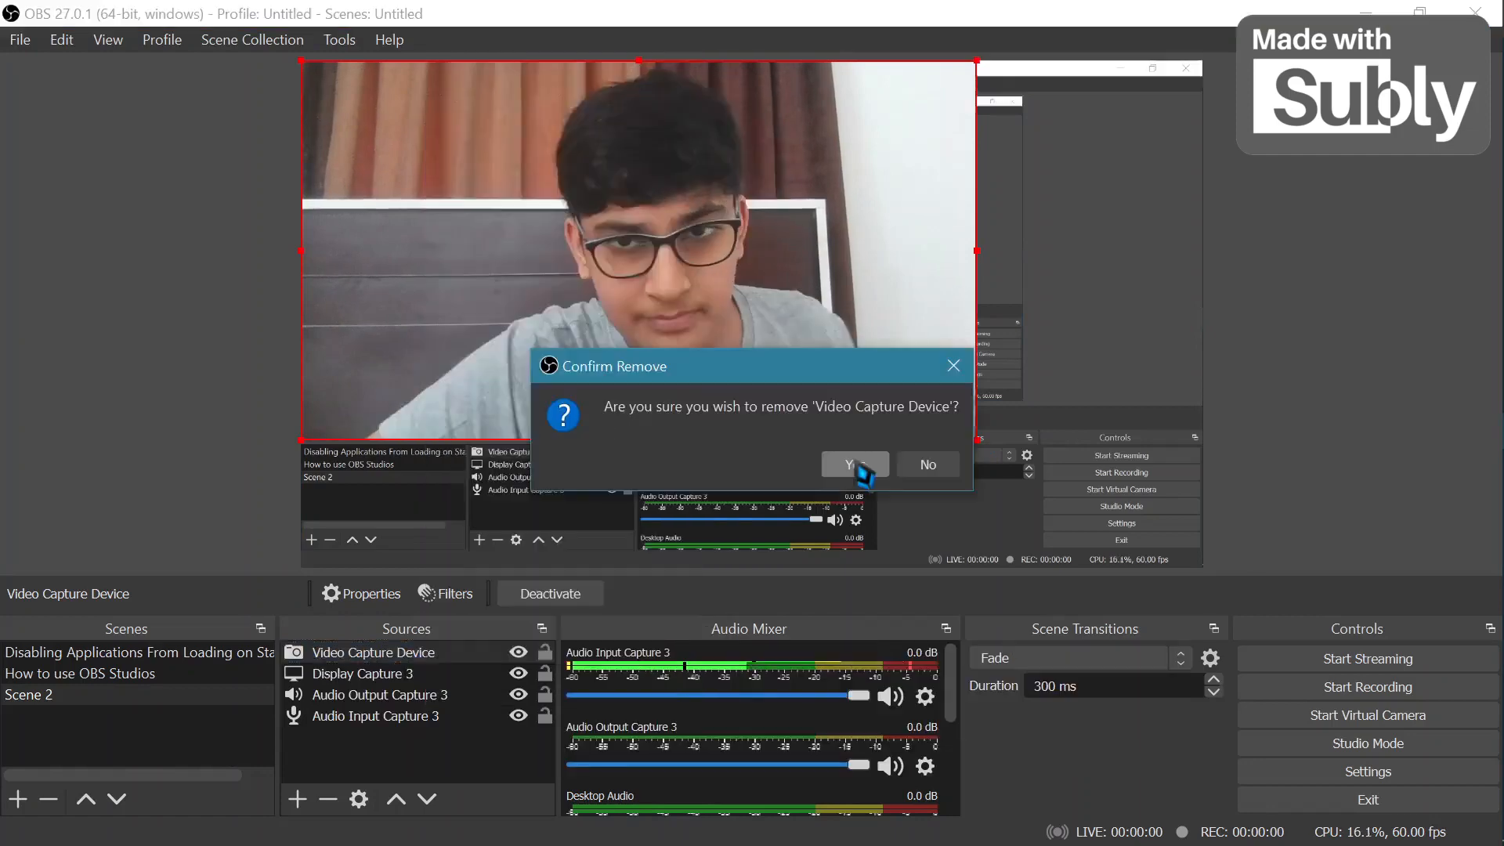
pyautogui.click(865, 468)
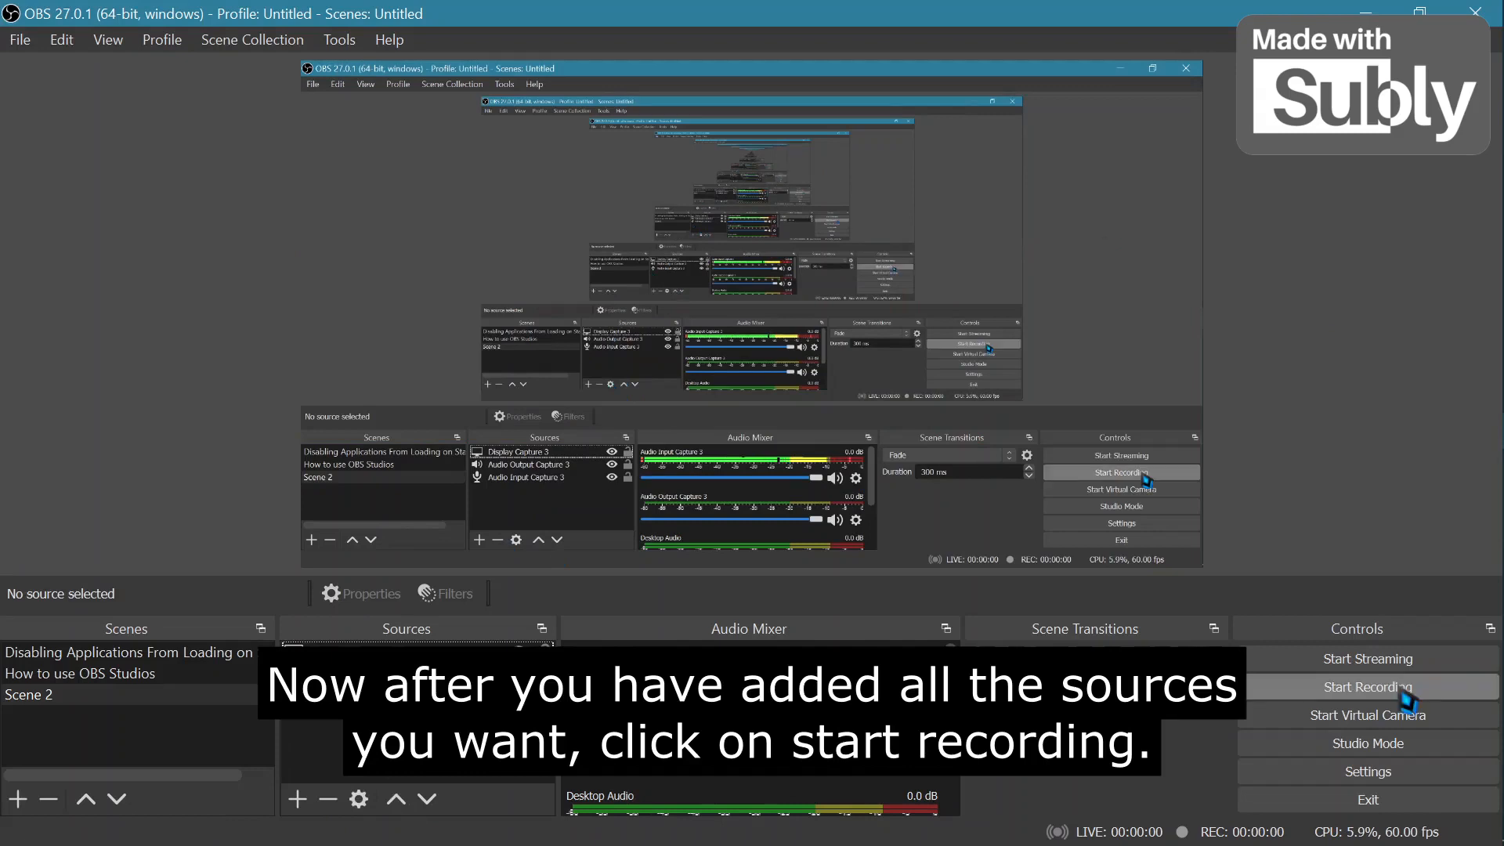
# Start recording the scene.
pyautogui.click(1401, 683)
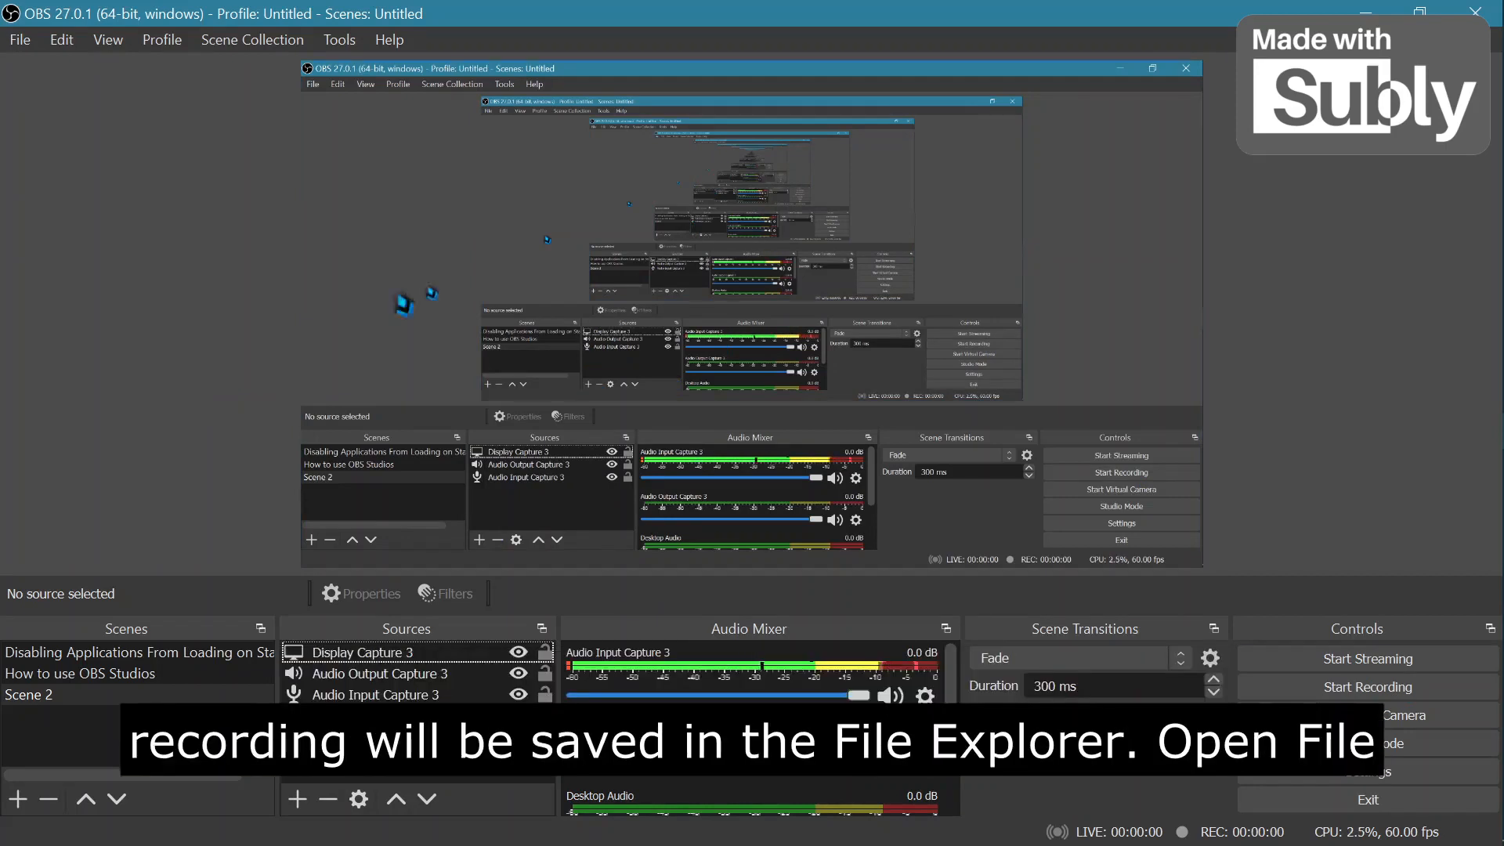
# Switch to File Explorer and open the Videos folder where the recording is saved.
pyautogui.click(1482, 147)
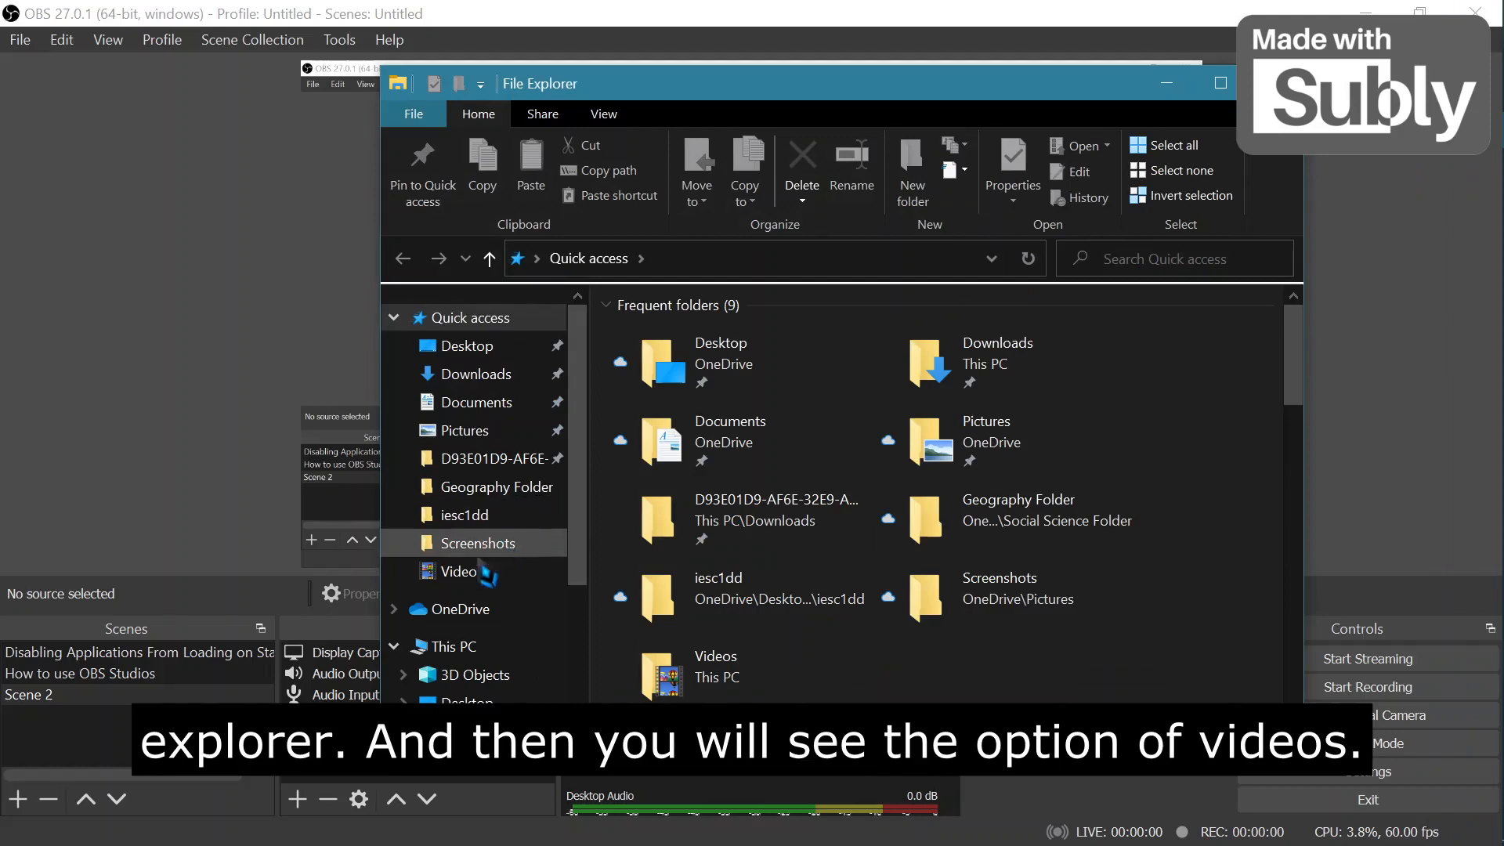
pyautogui.click(462, 582)
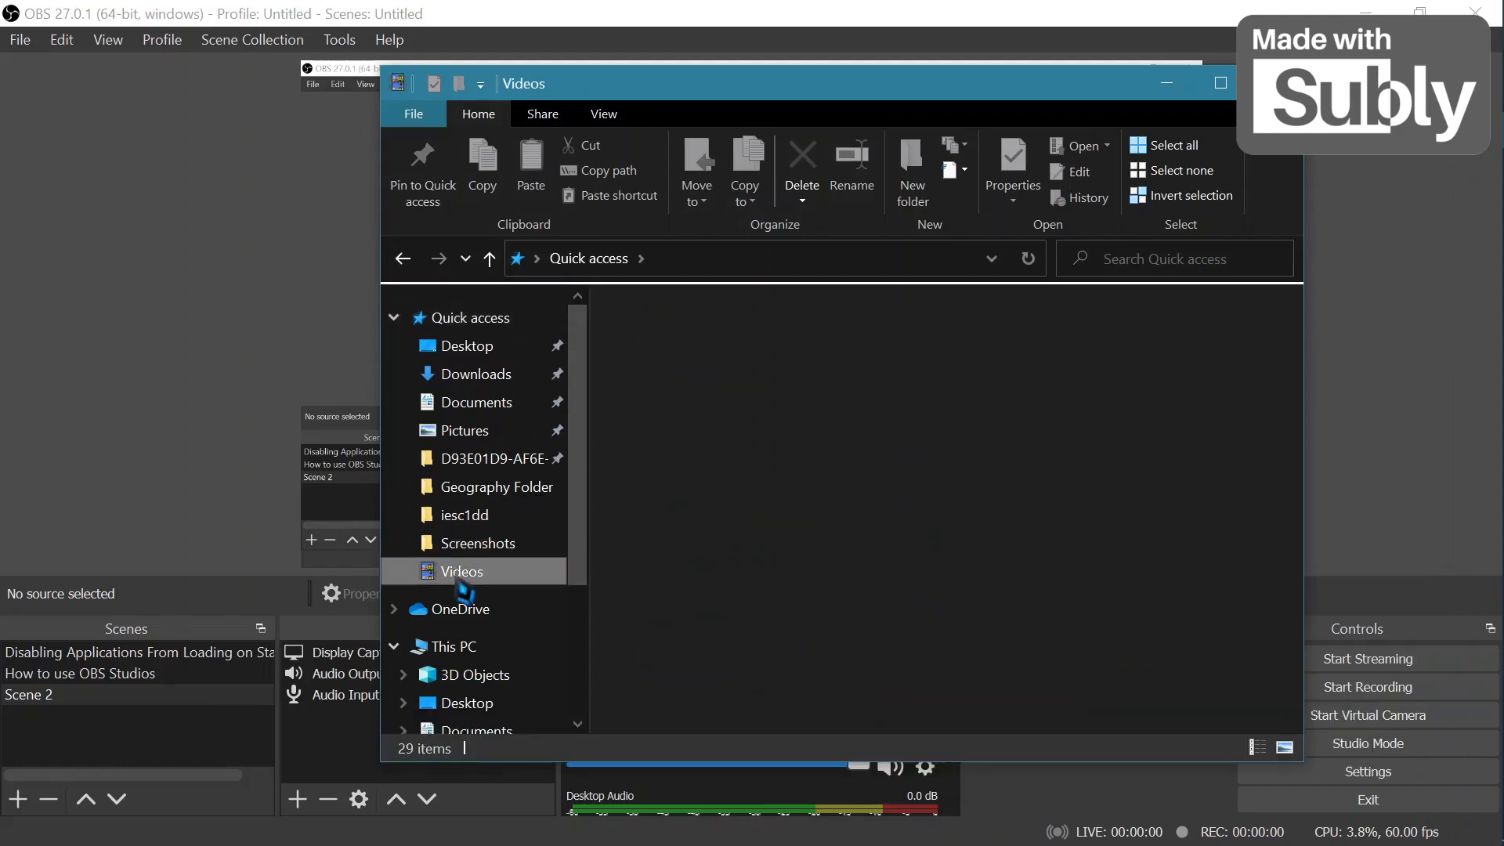